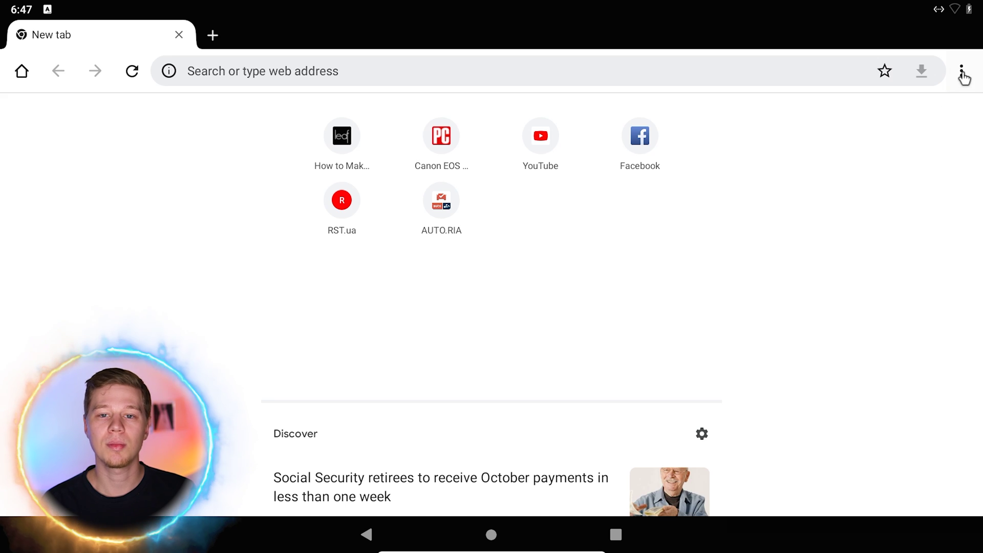
Set Ads to Allowed in Chrome's Site settings.
left_click(961, 71)
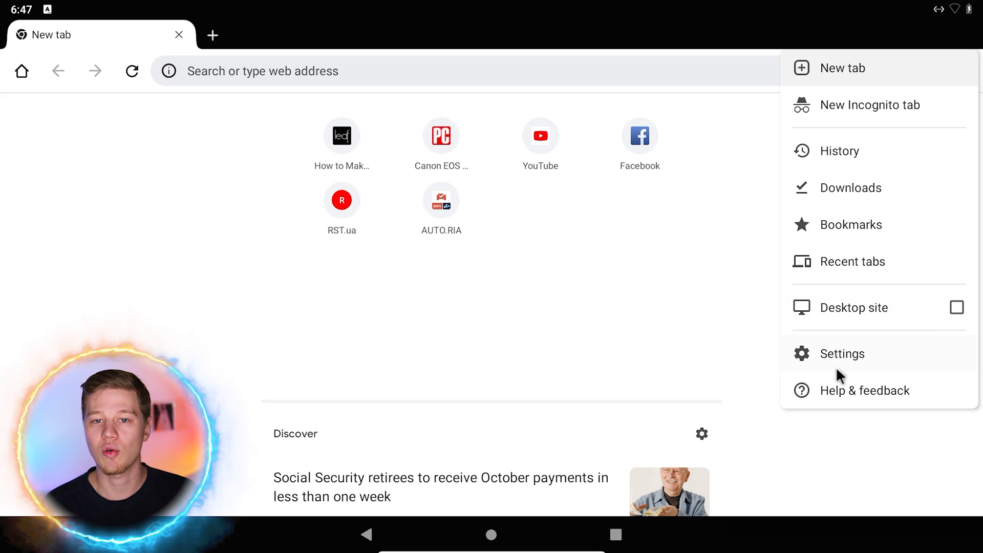
left_click(836, 356)
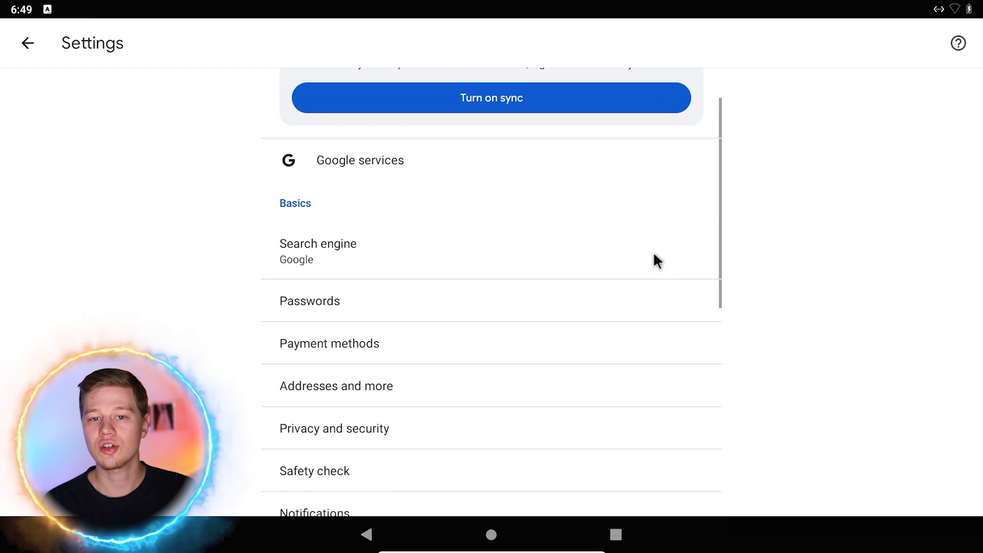
scroll(654, 255, "down", 10)
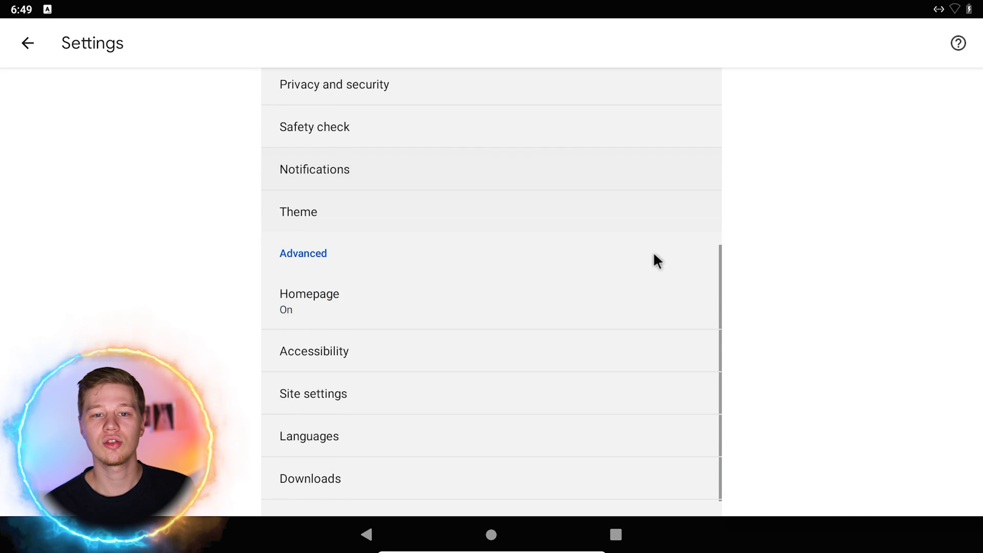
scroll(657, 261, "down", 1)
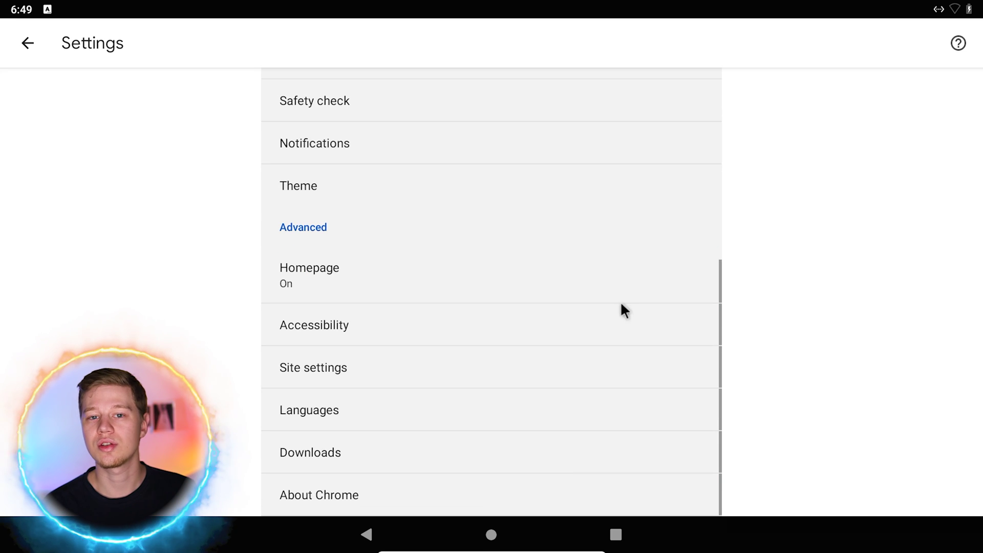
left_click(600, 373)
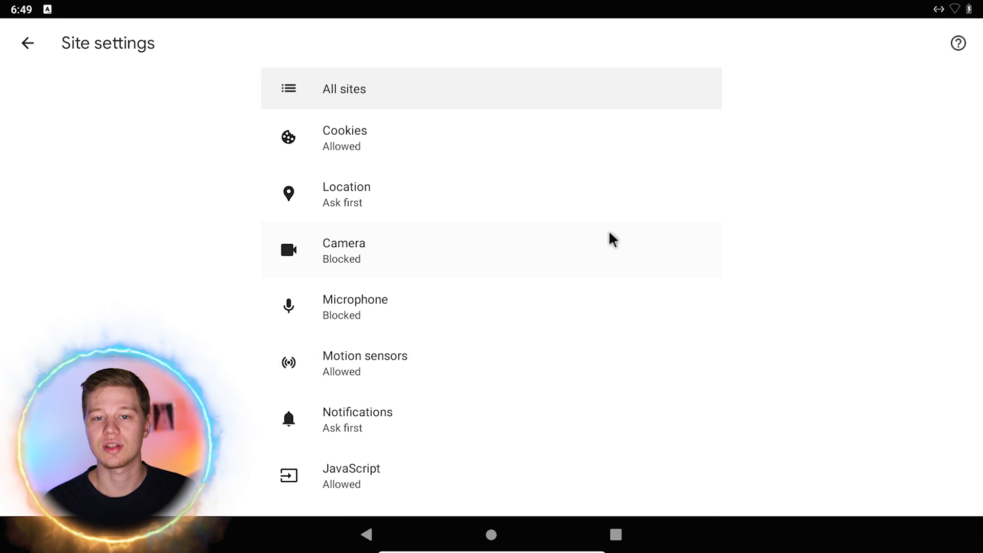
scroll(608, 230, "down", 3)
scroll(609, 229, "down", 2)
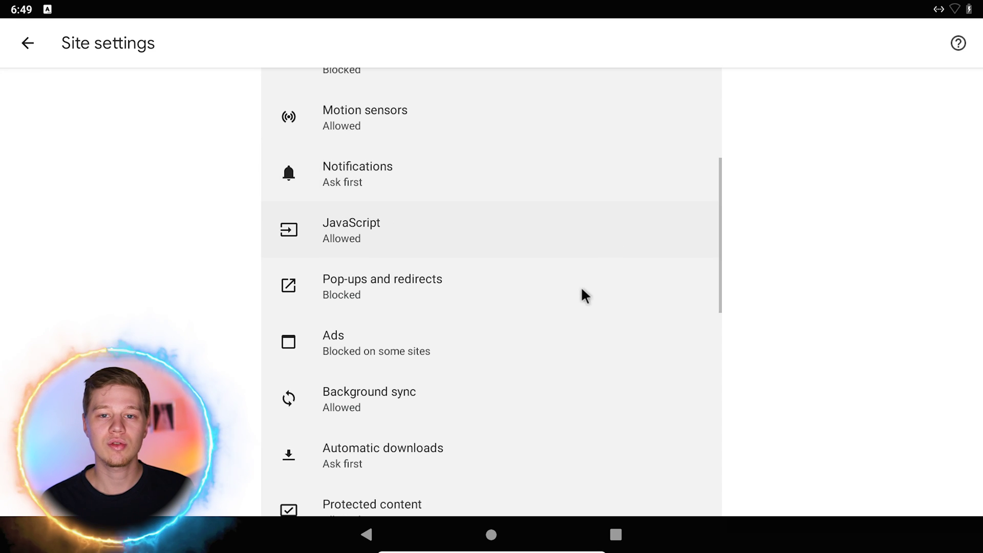
left_click(568, 339)
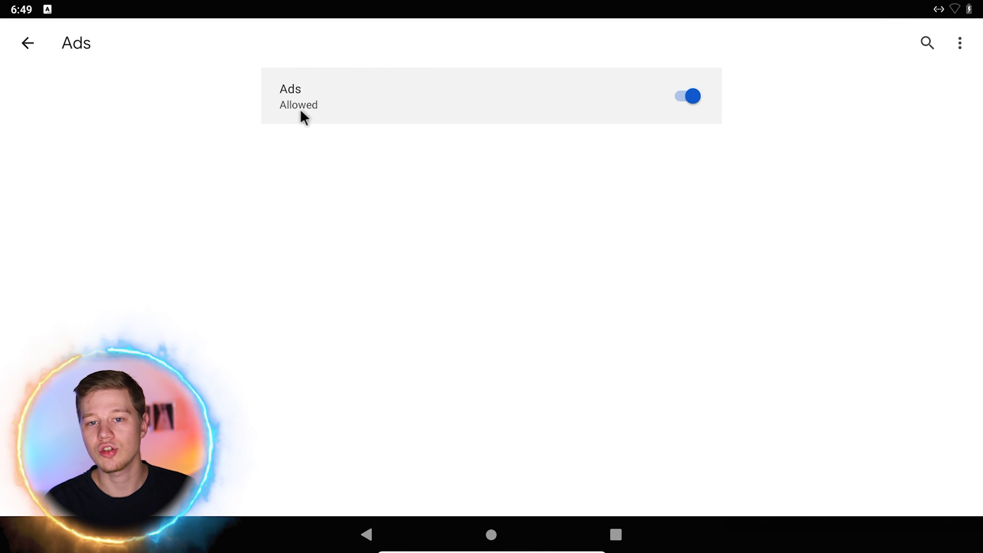
Turn on Pop-ups and redirects so sites may use them.
left_click(26, 45)
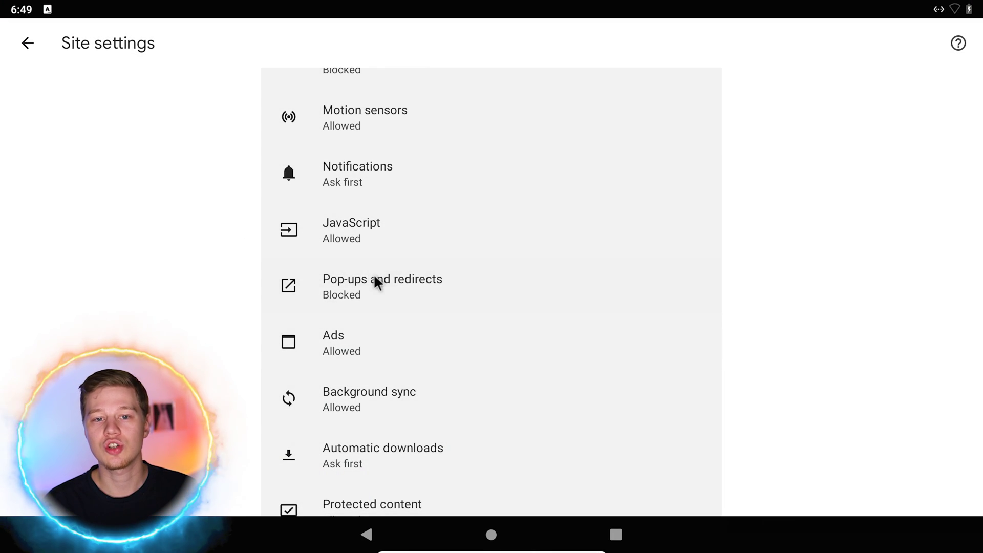
left_click(373, 274)
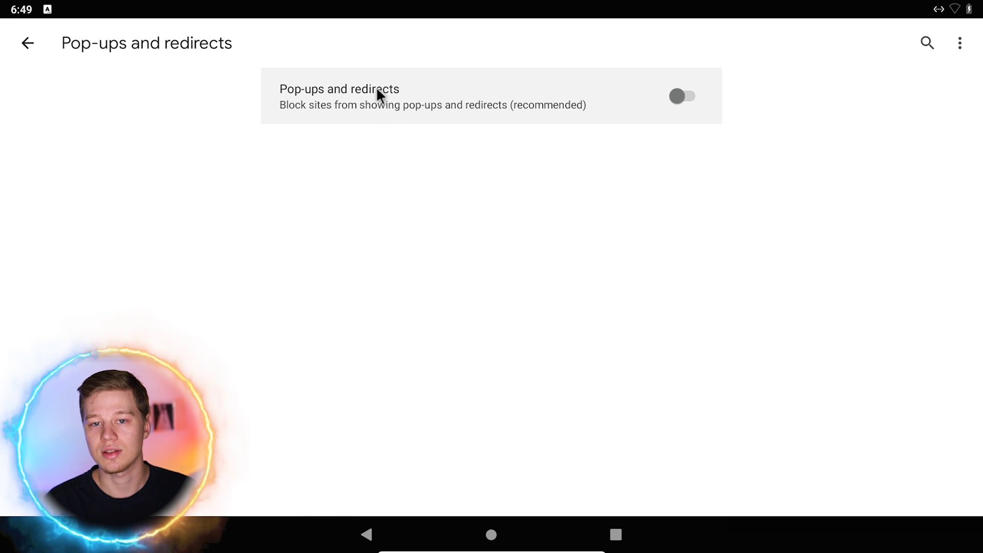
left_click(375, 100)
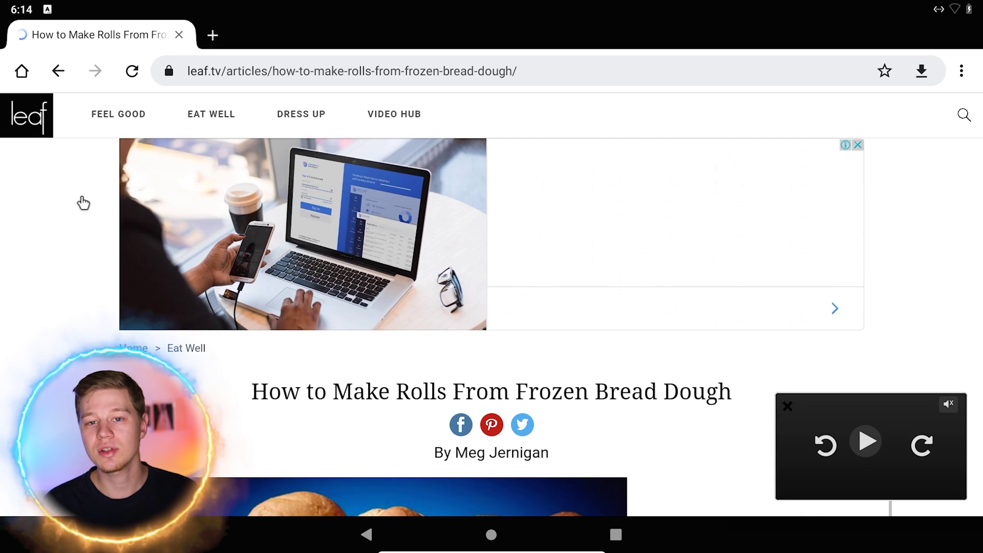
Open the PCMag Canon EOS R7 review in a new tab and scroll through it.
scroll(82, 205, "down", 1)
left_click(213, 35)
left_click(439, 143)
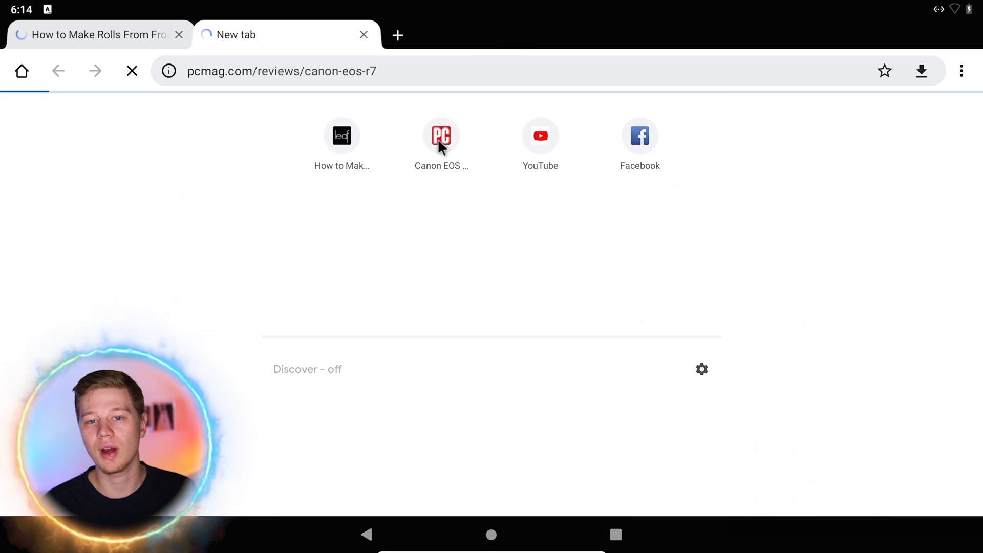
scroll(622, 233, "down", 8)
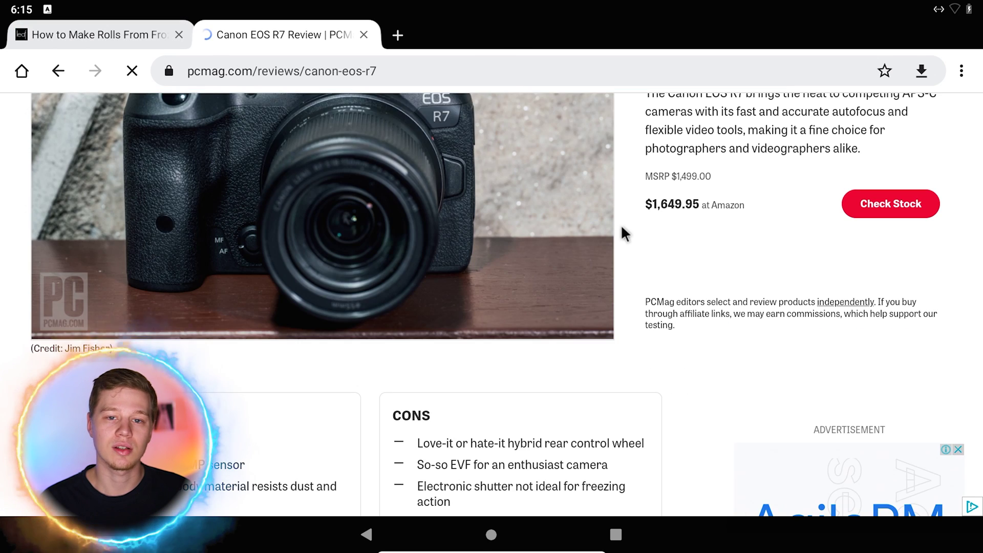
scroll(625, 233, "down", 4)
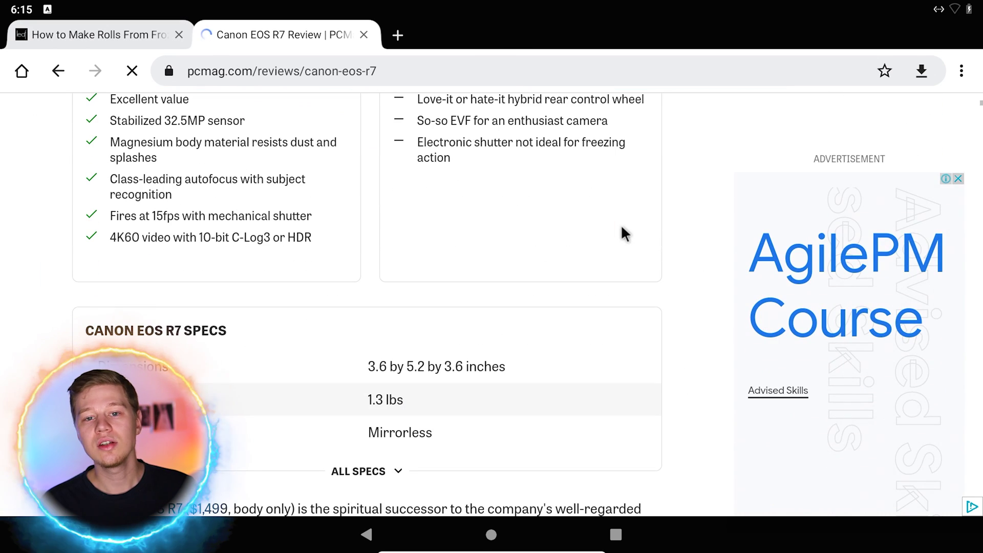
scroll(625, 233, "down", 15)
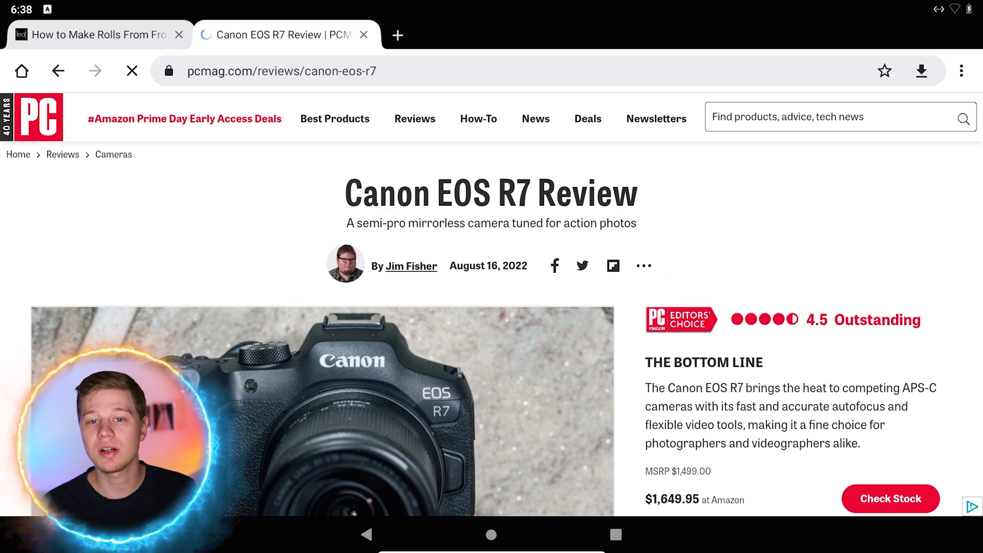
scroll(533, 201, "down", 8)
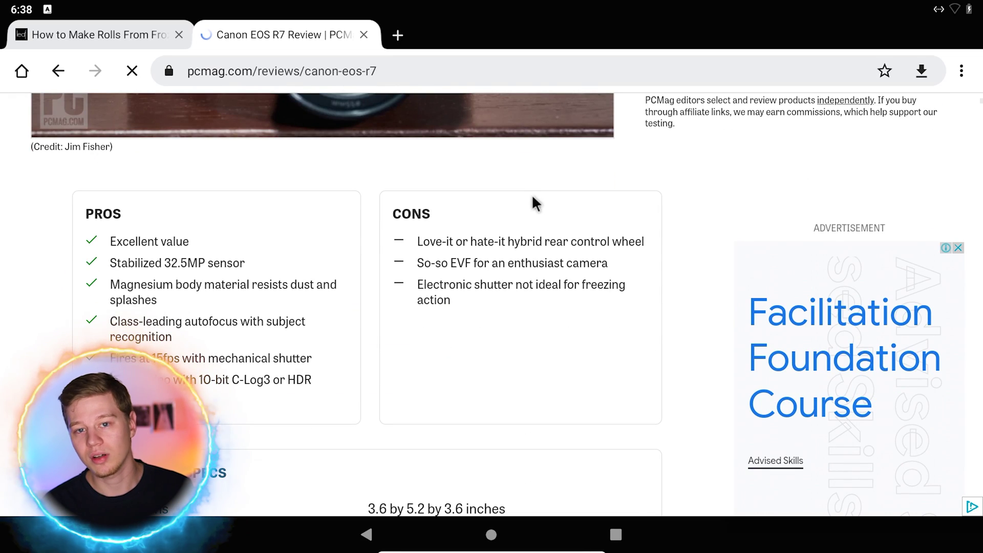
scroll(373, 255, "down", 10)
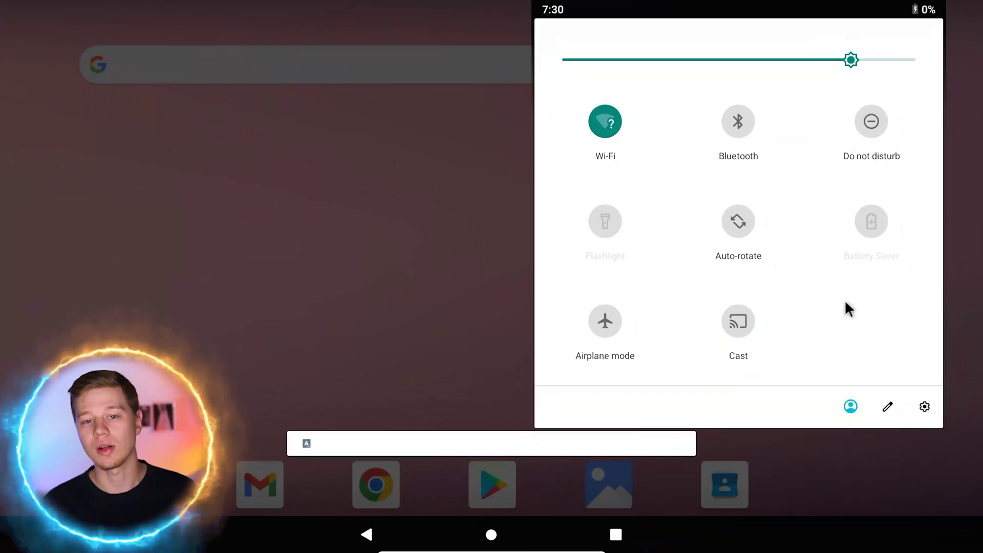
Set Android's Private DNS to provider hostname dns.adguard under Network & internet > Advanced.
left_click(923, 408)
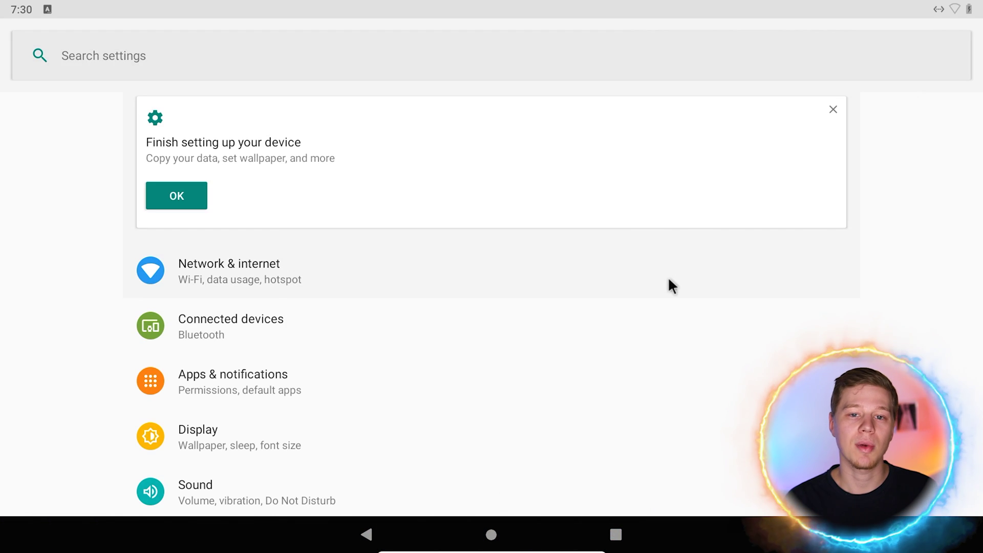
left_click(669, 279)
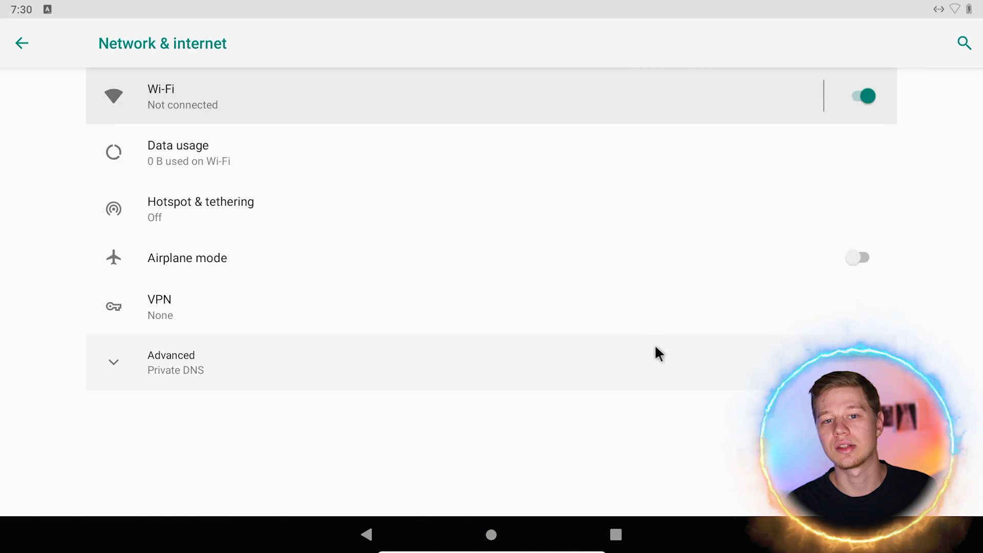
left_click(654, 351)
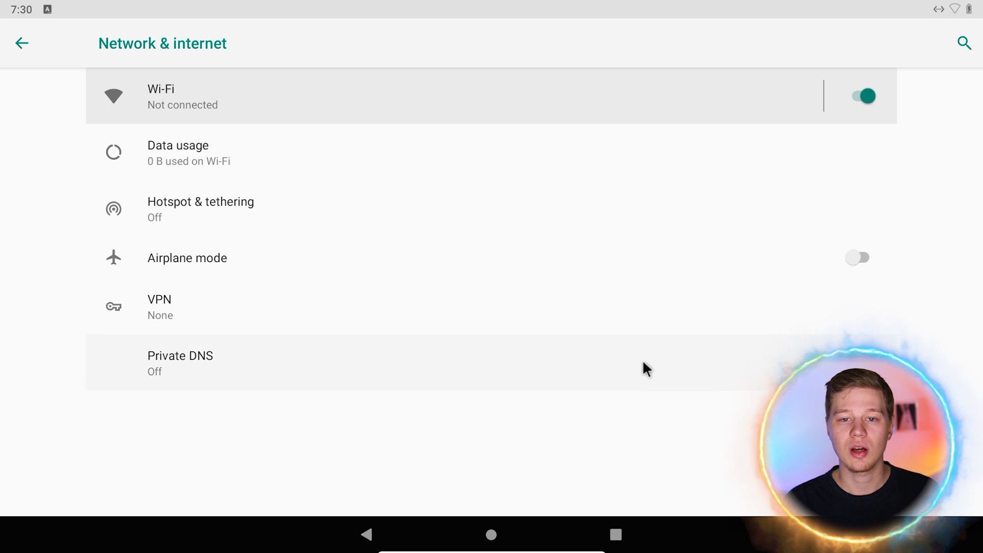
left_click(643, 367)
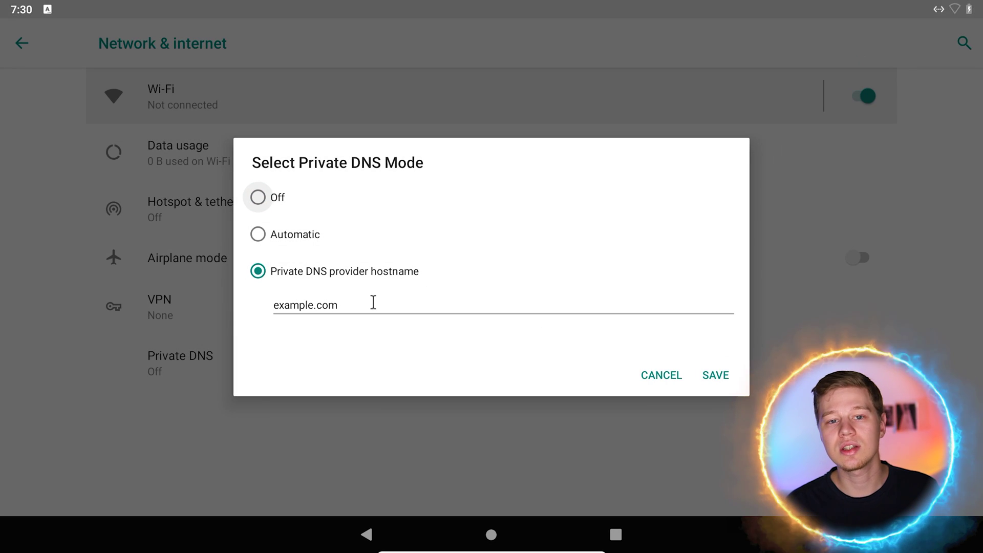
key("BackSpace")
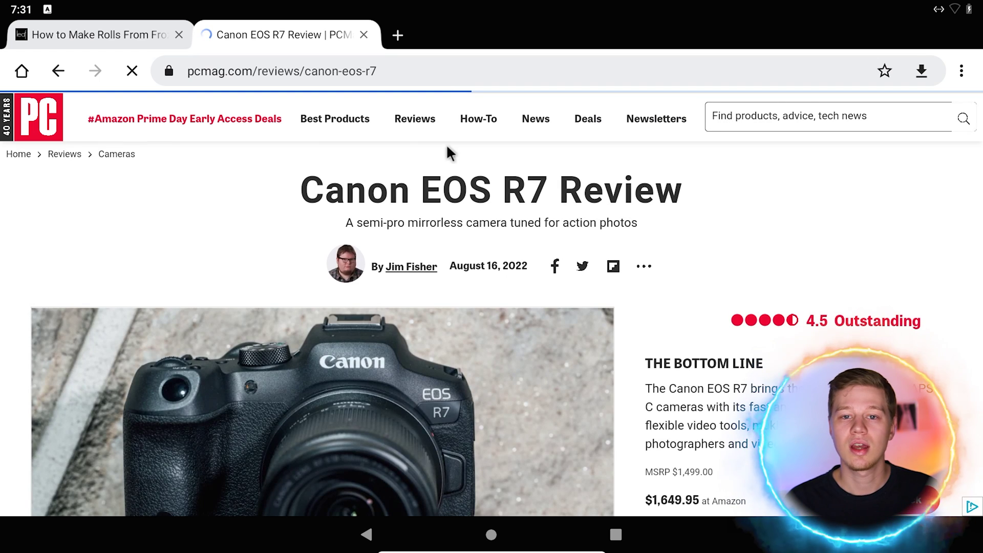
Scroll down the reloaded PCMag Canon EOS R7 review, checking for remaining ads.
scroll(641, 302, "down", 15)
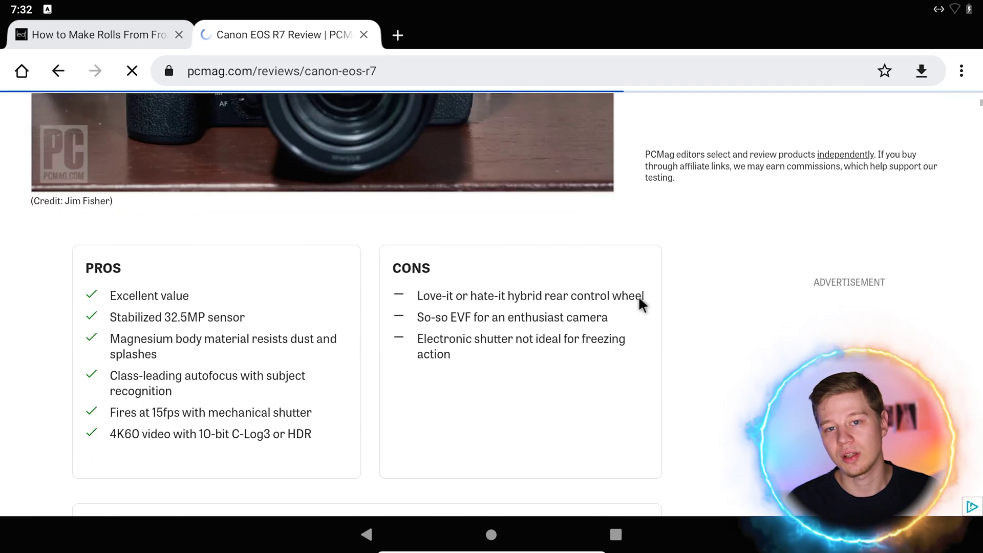
scroll(640, 303, "down", 3)
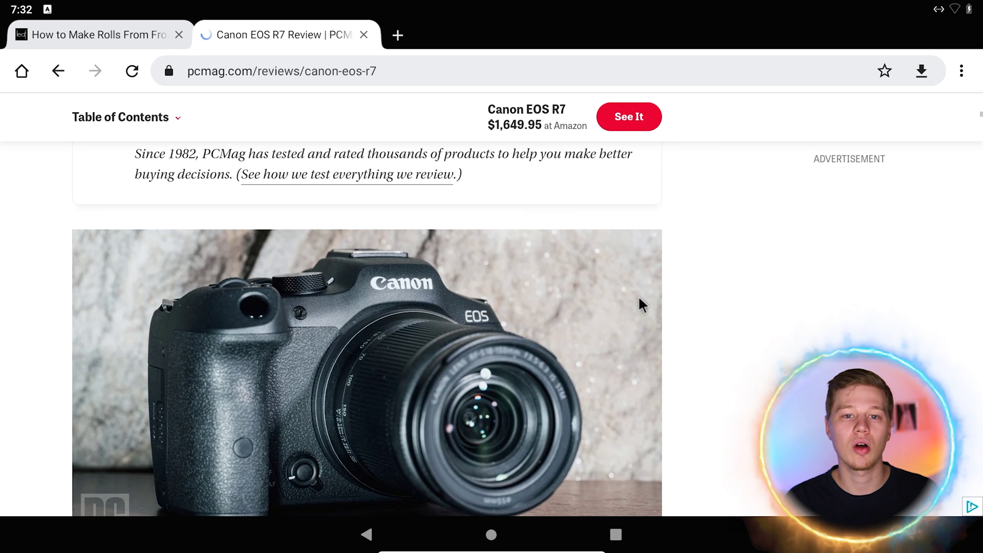
scroll(640, 303, "down", 6)
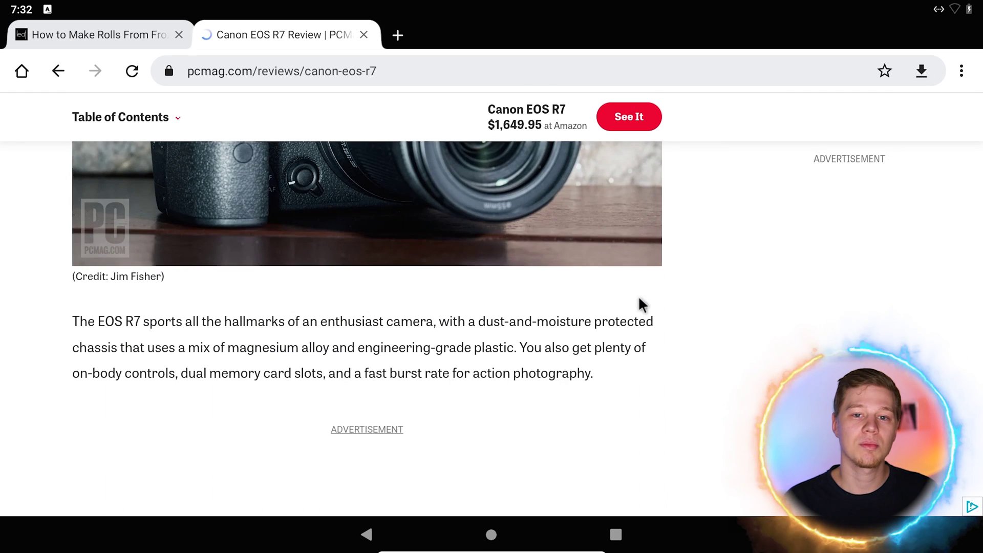
scroll(640, 302, "down", 4)
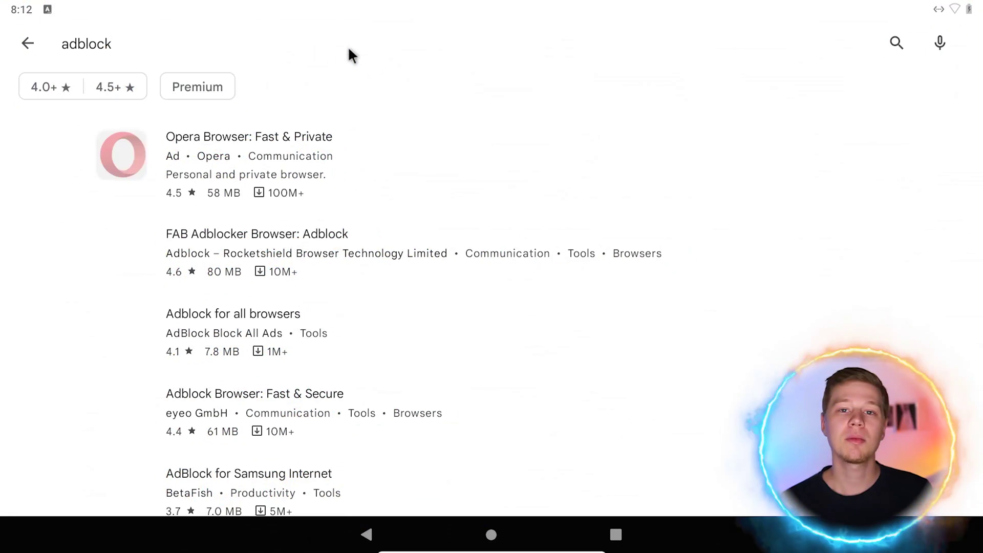
Browse the Play Store ad-blocker results and install AdGuard: Content Blocker.
scroll(580, 169, "down", 2)
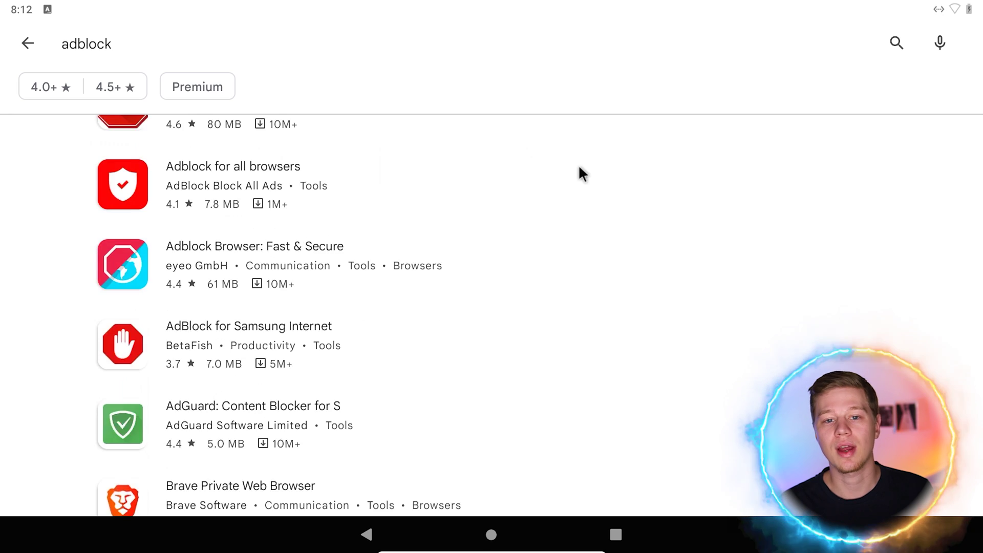
scroll(579, 167, "down", 5)
scroll(579, 167, "up", 1)
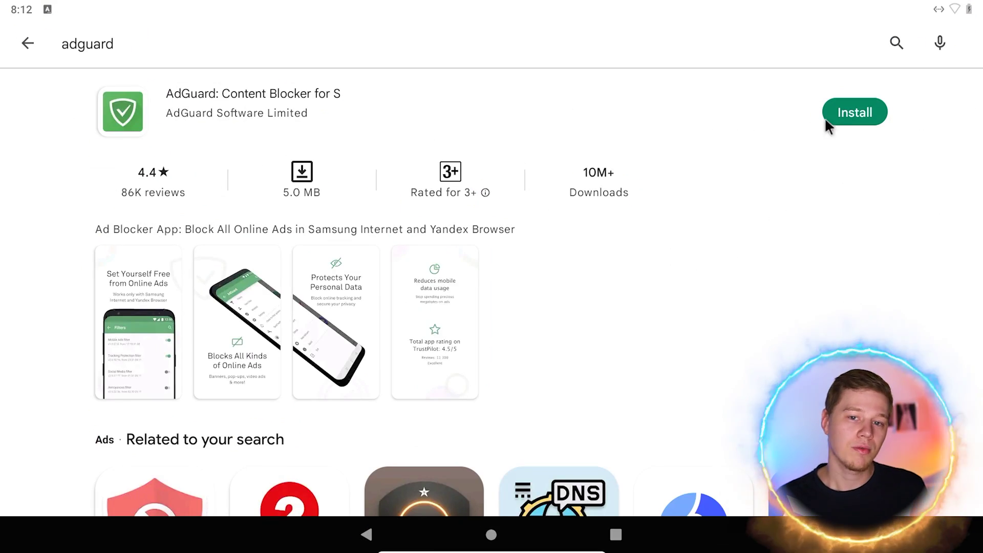
left_click(842, 117)
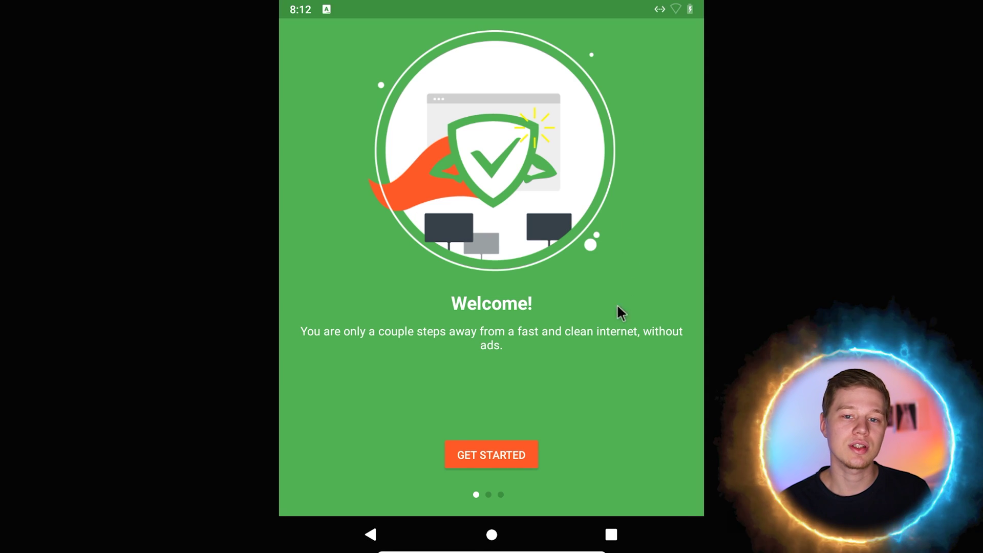
Skip through AdGuard's welcome screens to its products page and open it in Chrome.
left_click(537, 459)
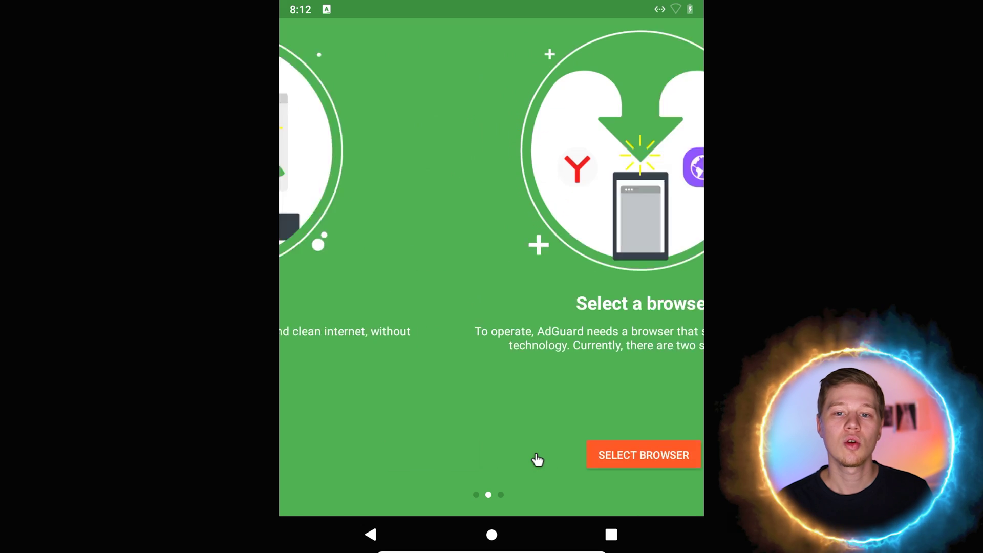
left_click(538, 459)
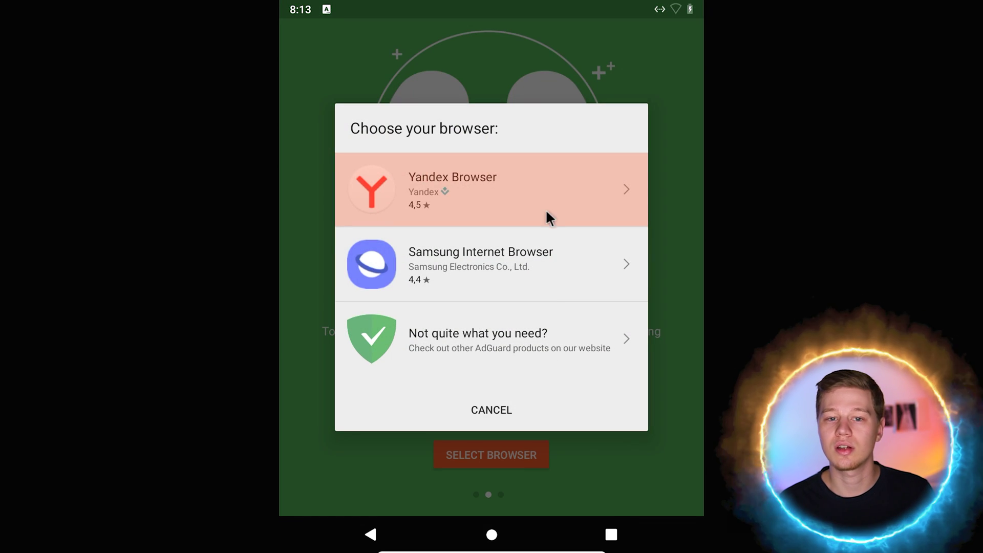
left_click(532, 352)
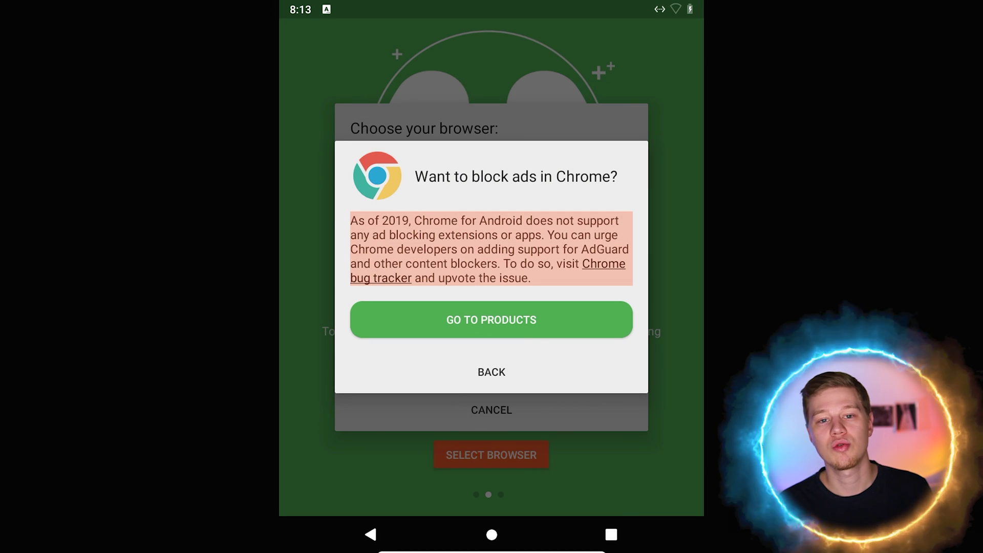
left_click(529, 321)
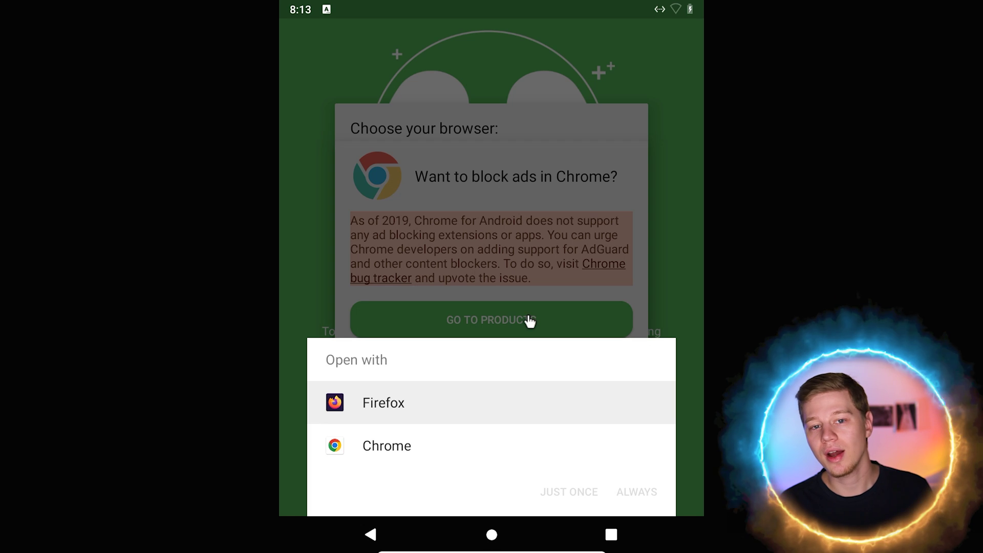
left_click(509, 445)
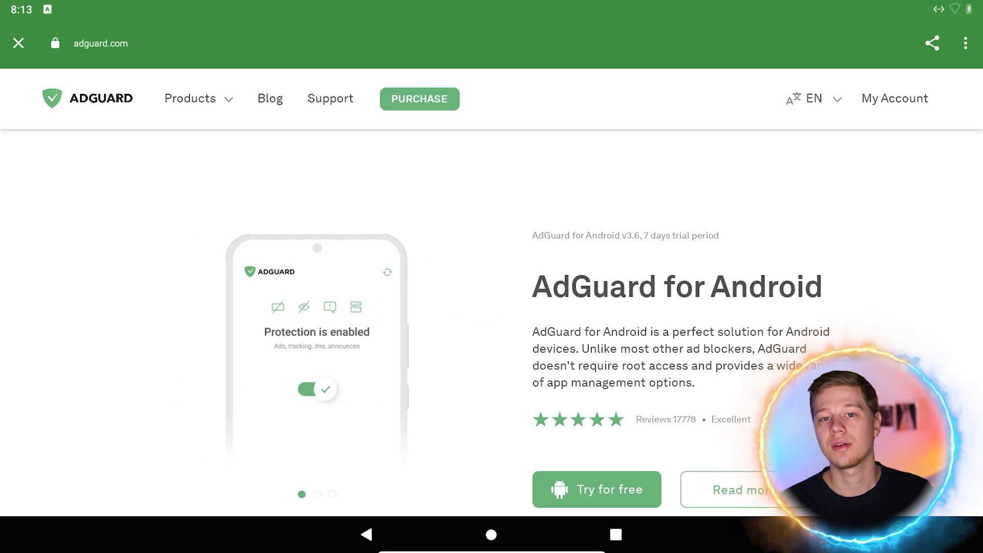
Download adguard.apk via Try for free despite the warning, then open the installer.
scroll(673, 377, "down", 3)
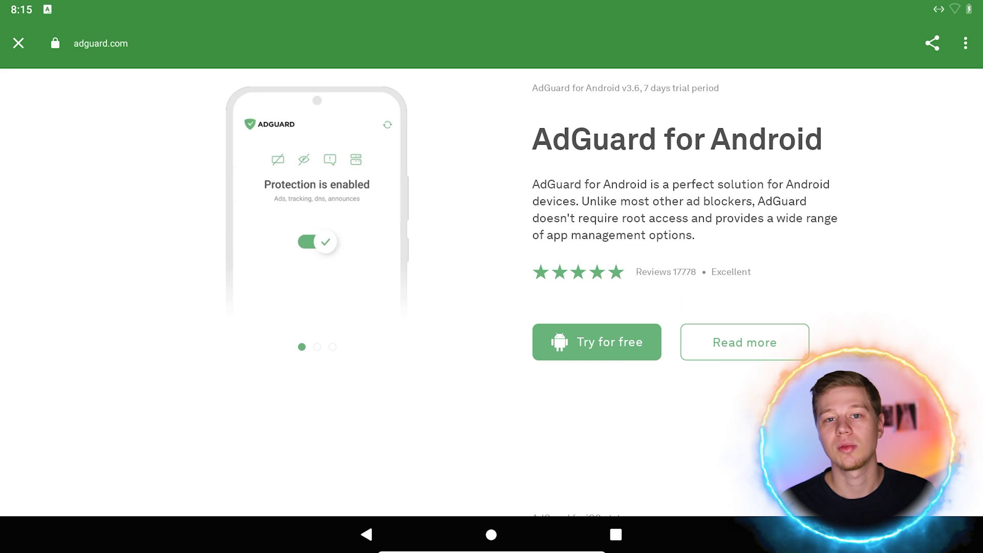
left_click(560, 333)
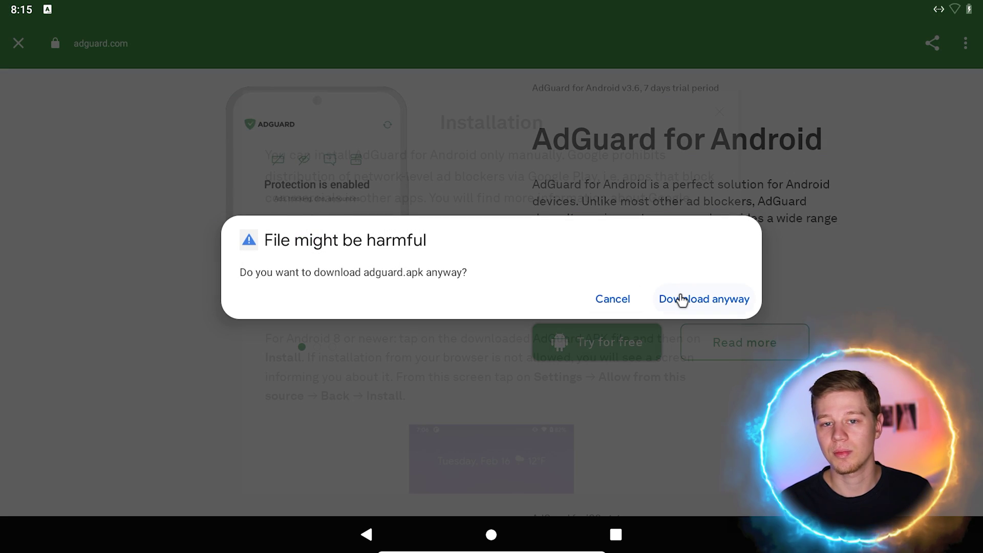
left_click(682, 299)
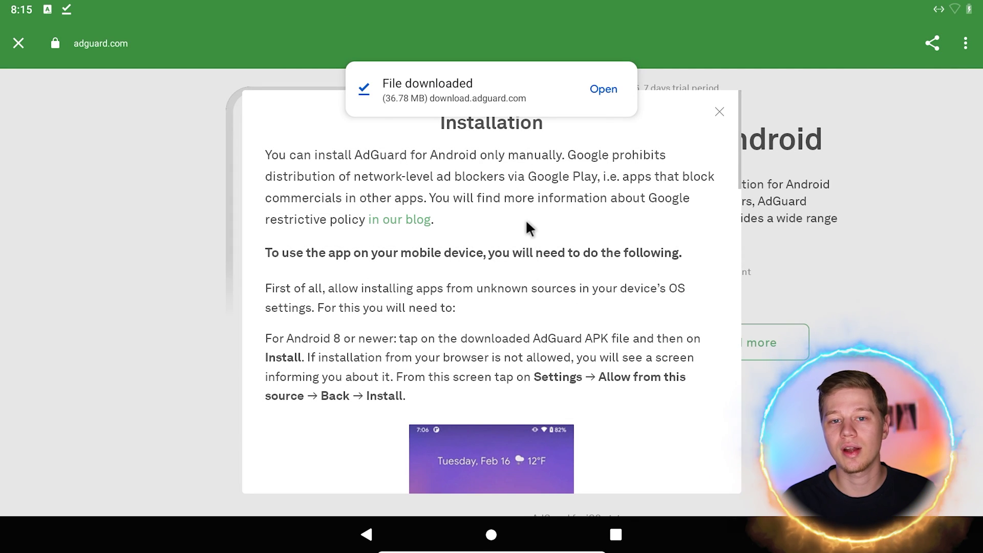
left_click(601, 88)
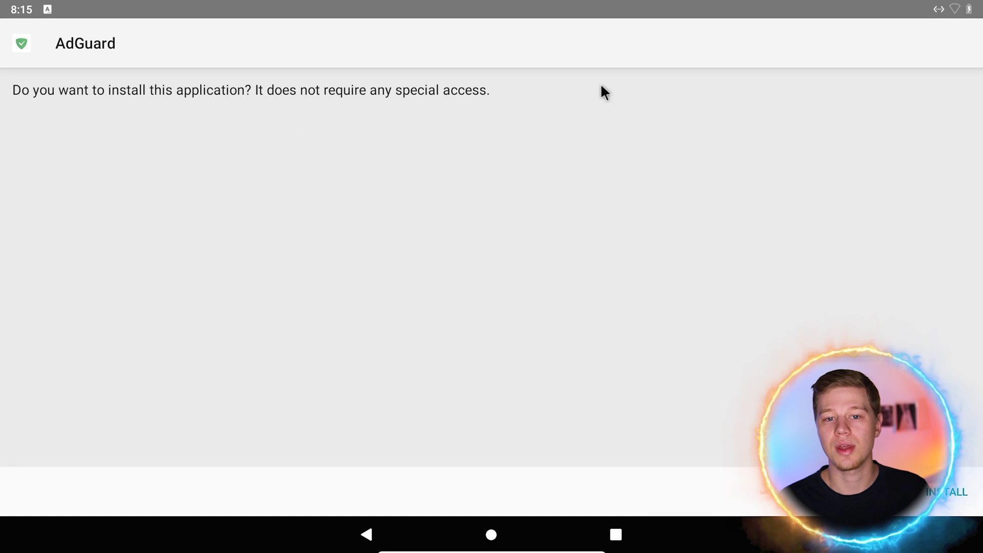
Install AdGuard for Android, open it, and accept the licence agreement.
left_click(947, 491)
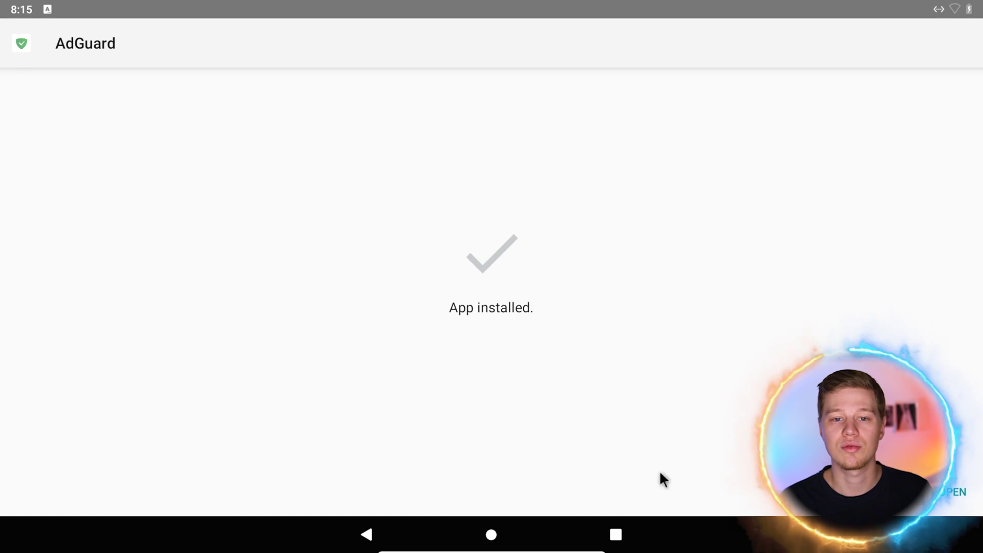
left_click(947, 491)
left_click(488, 501)
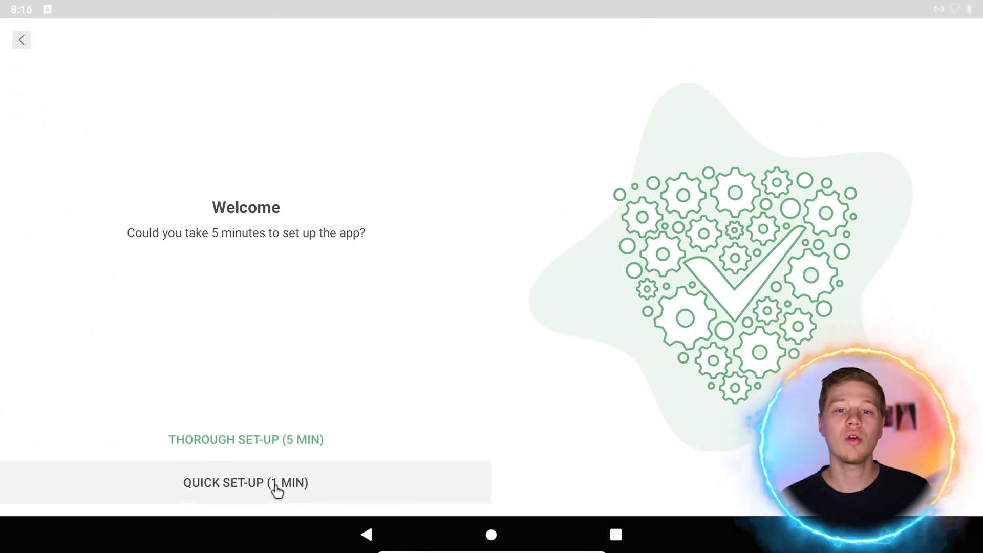
Complete quick set-up, postpone HTTPS filtering, skip premium, and switch protection on.
left_click(277, 490)
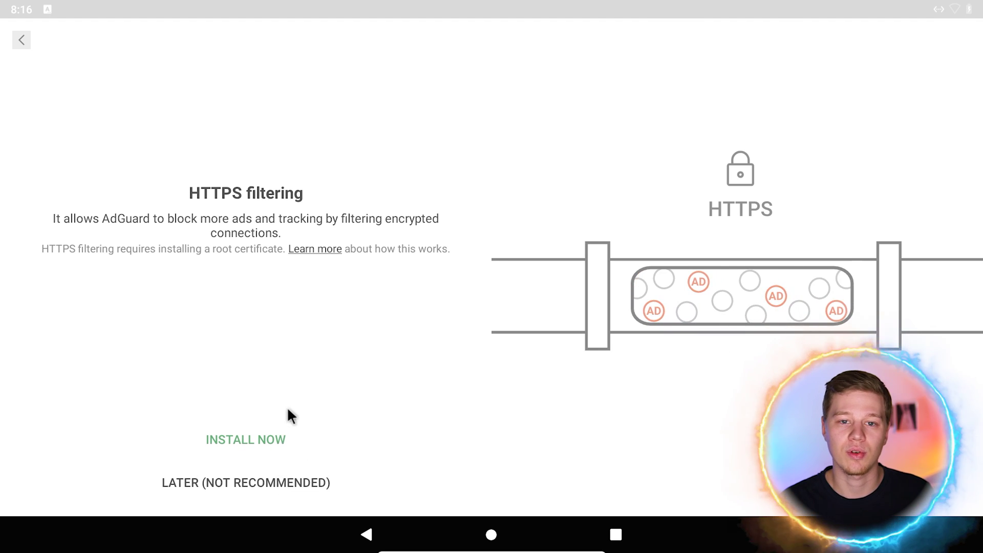
left_click(246, 439)
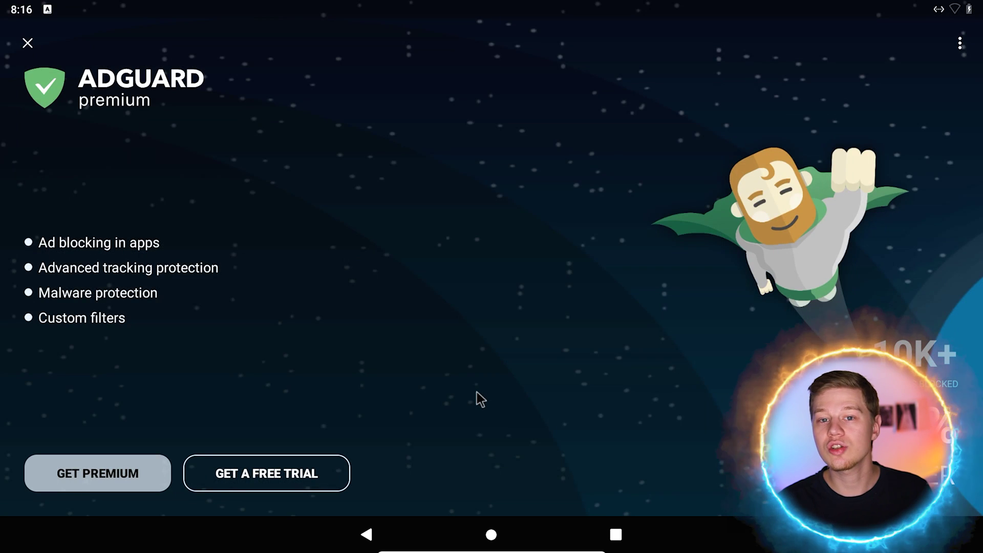
left_click(29, 44)
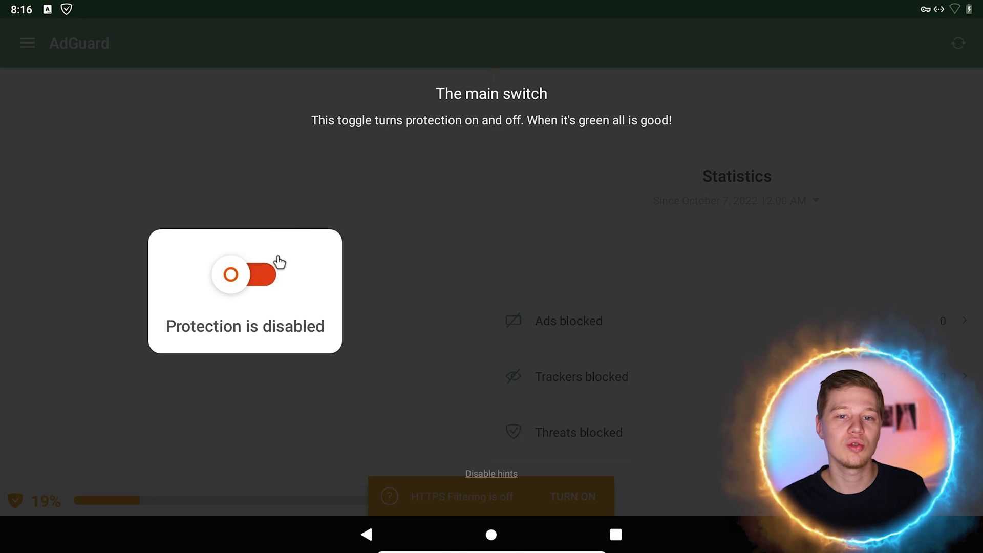
left_click(279, 263)
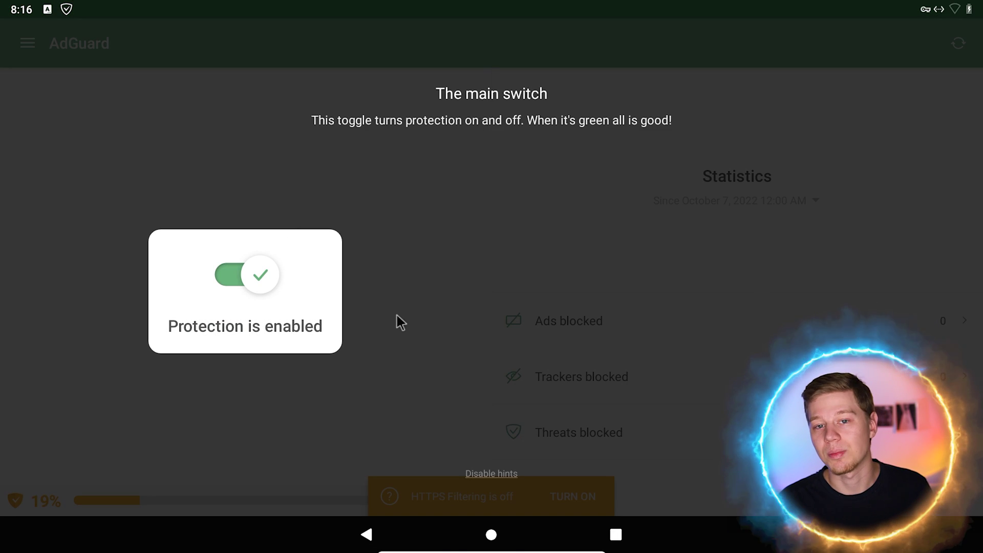
left_click(415, 288)
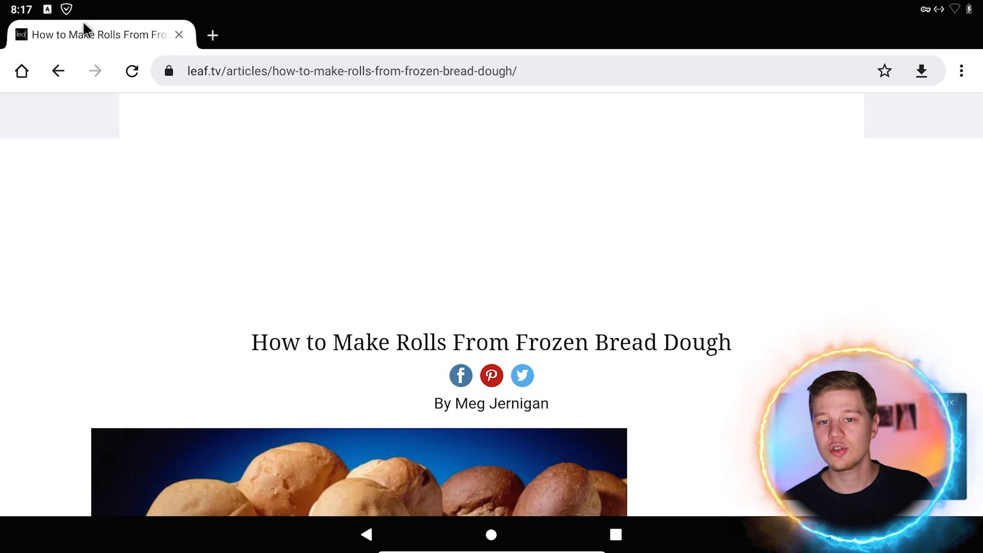
Pull down the notification panel, then scroll while getting Firefox from the Play Store.
key("super+n")
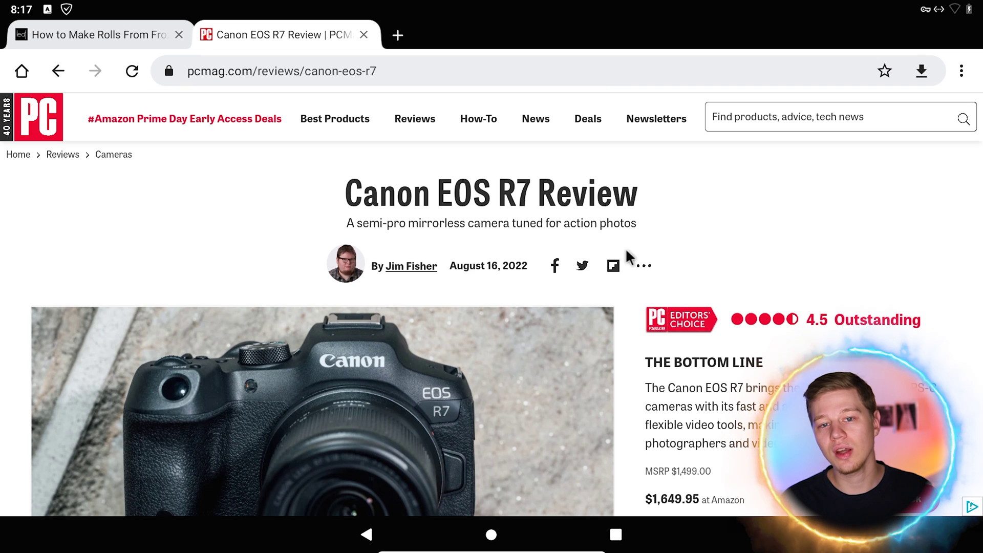
scroll(629, 256, "down", 20)
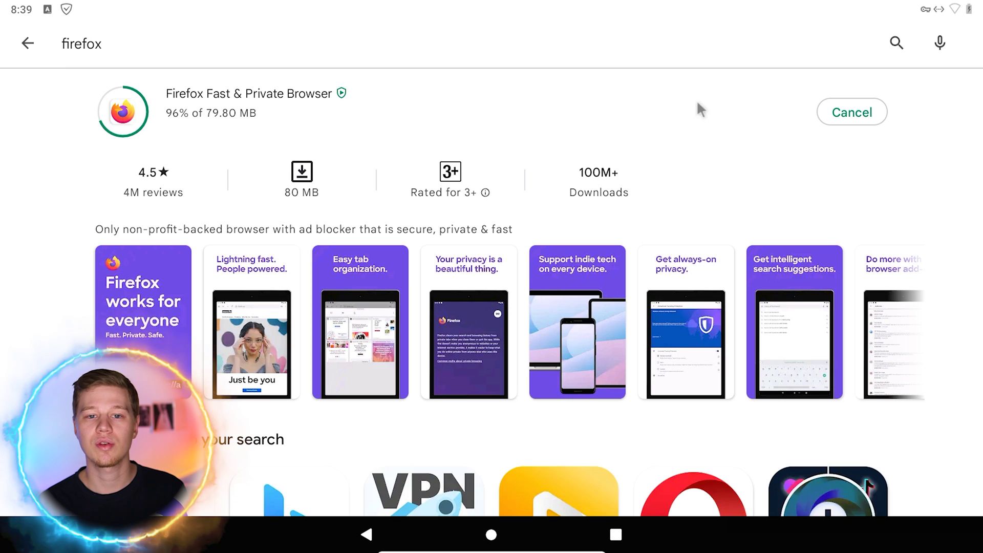
Show Firefox's Add-ons page and scroll the Recommended list, including uBlock Origin and AdGuard AdBlocker.
left_click(843, 117)
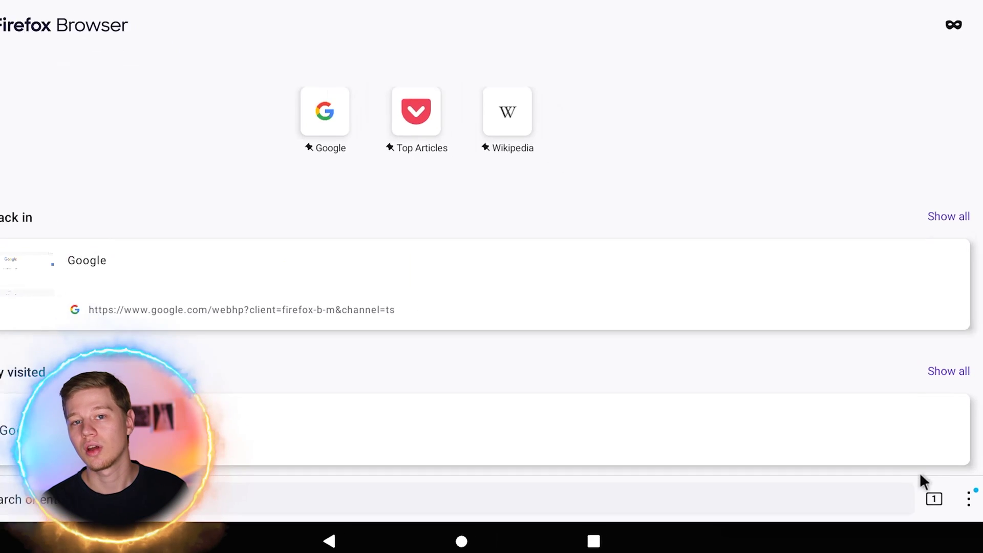
left_click(956, 497)
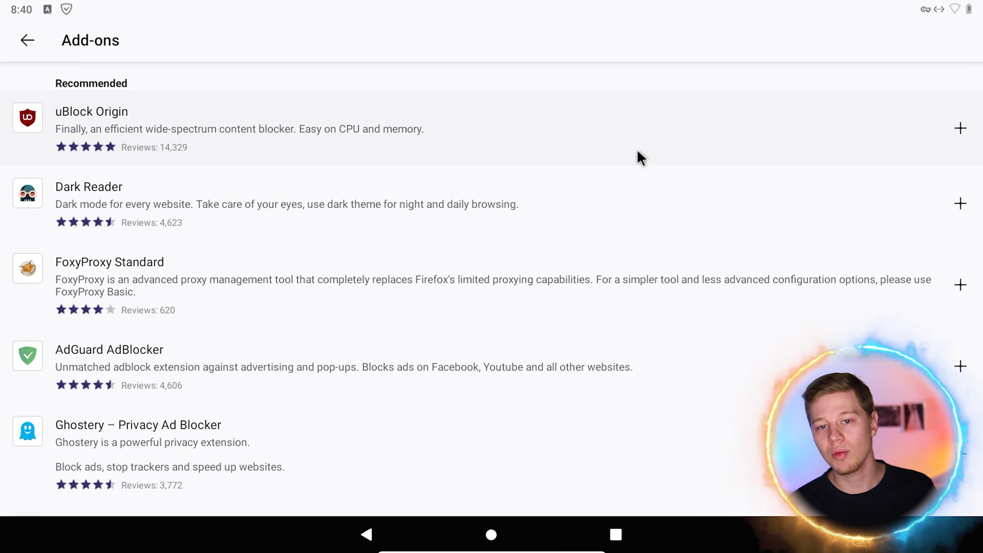
scroll(637, 151, "down", 3)
scroll(638, 151, "down", 7)
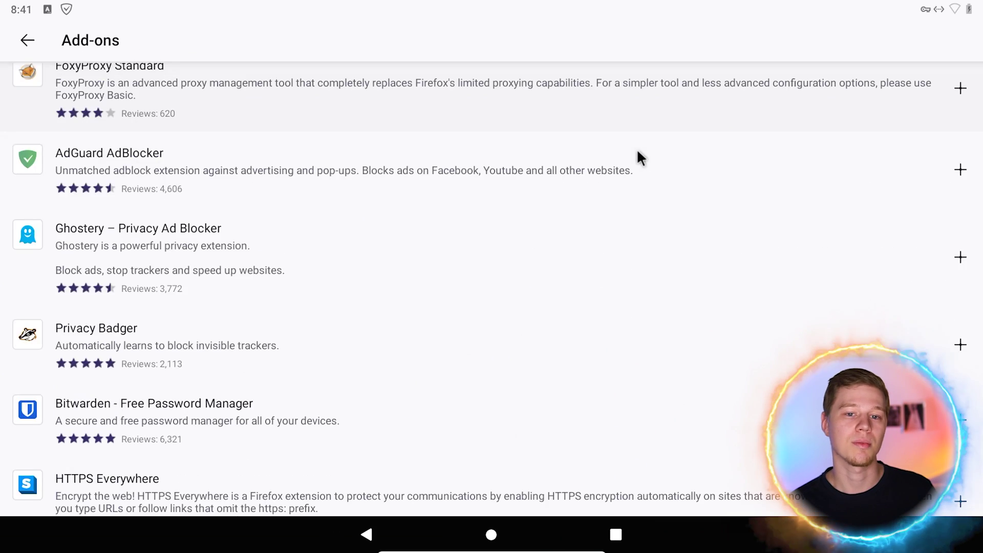
scroll(637, 151, "down", 10)
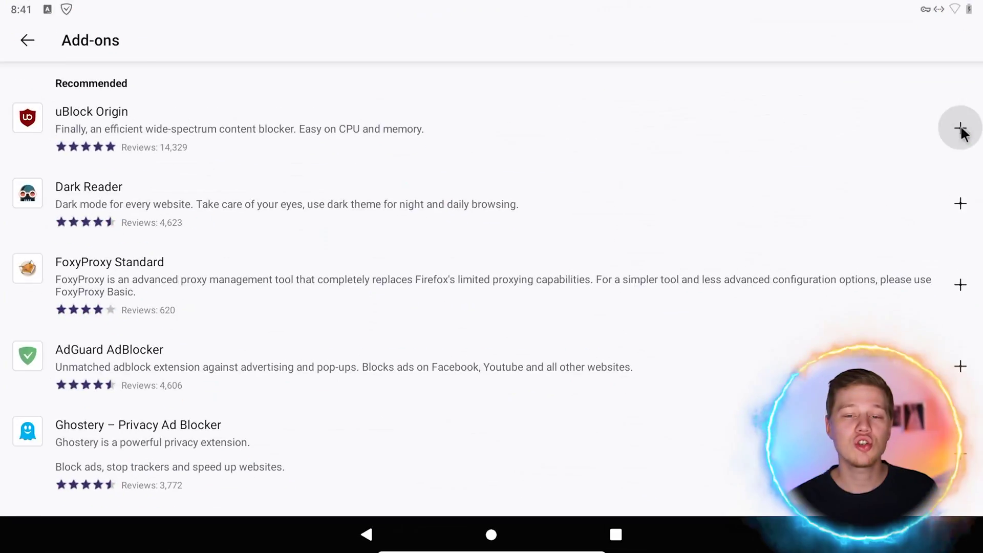
Add uBlock Origin to Firefox, accept its permissions, and allow it in private browsing.
left_click(960, 128)
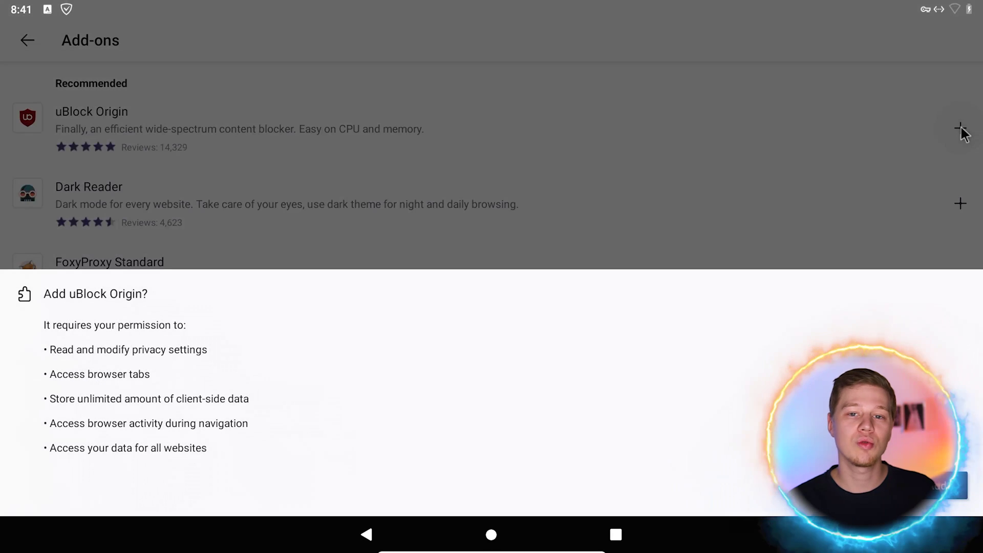
left_click(945, 485)
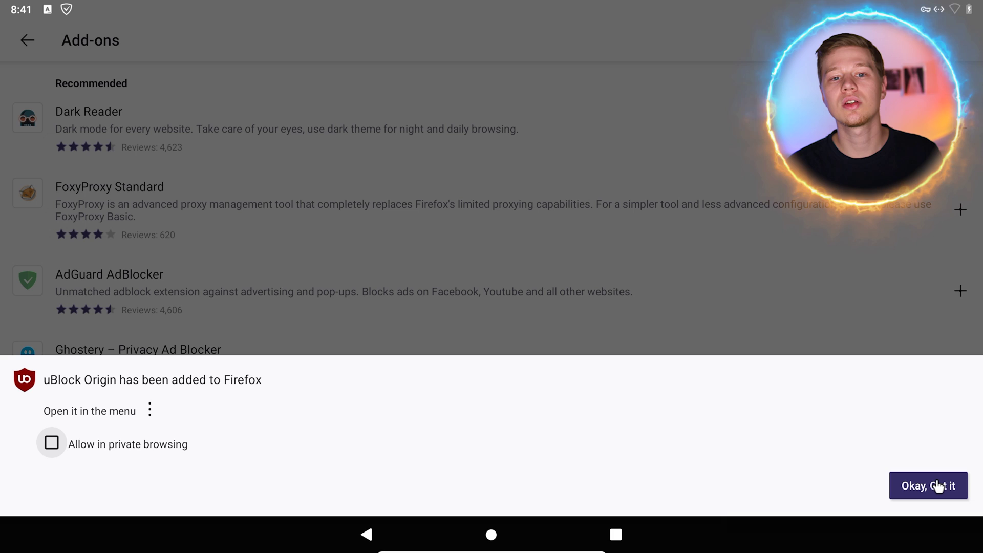
left_click(159, 450)
left_click(919, 486)
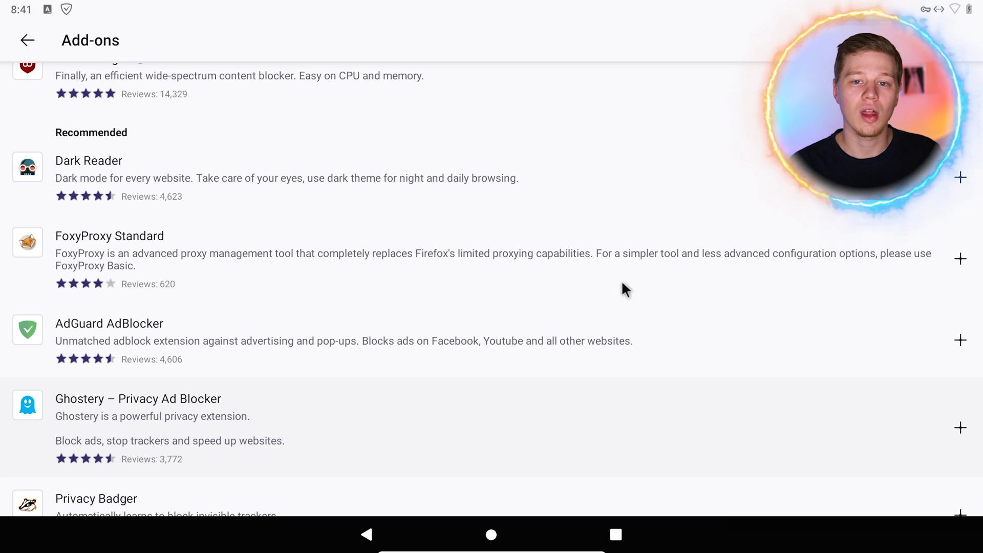
scroll(621, 281, "up", 2)
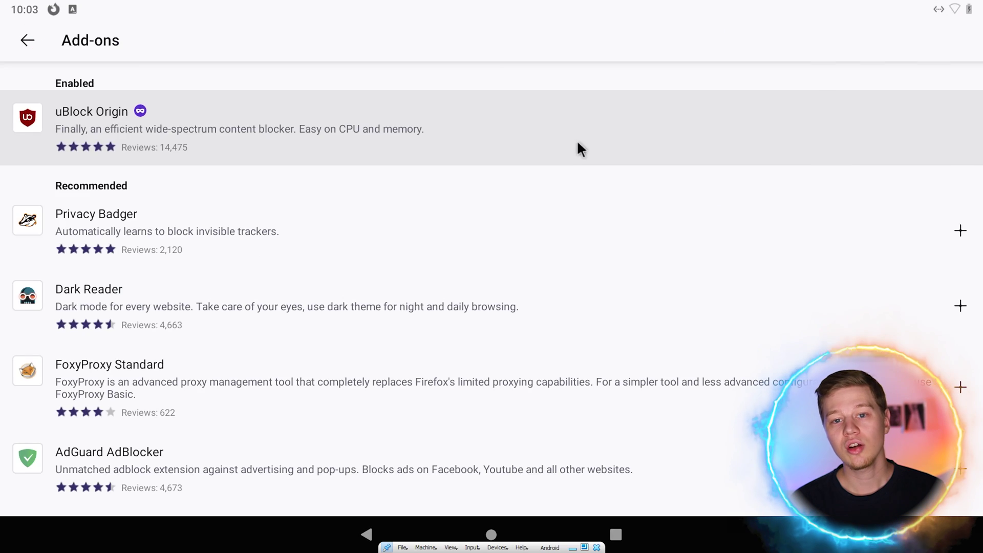
Browse uBlock Origin's settings dashboard, toggling the context menu option back on and previewing the Theme choices.
left_click(578, 144)
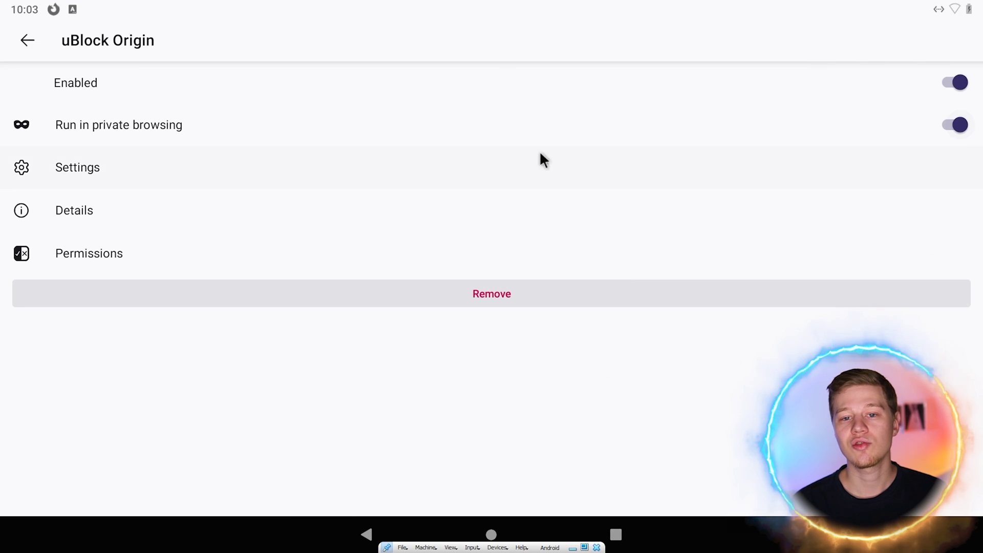
left_click(537, 171)
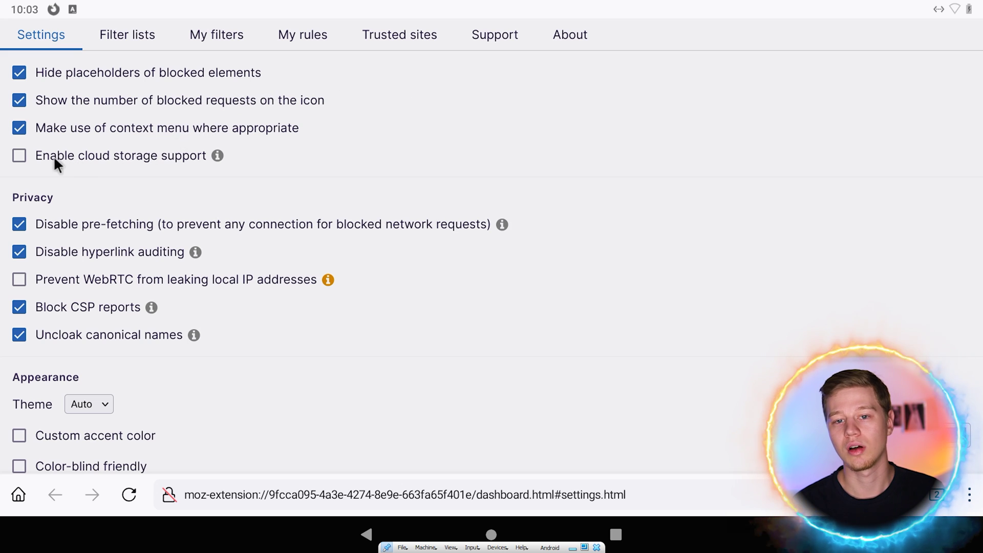
left_click(55, 129)
left_click(55, 129)
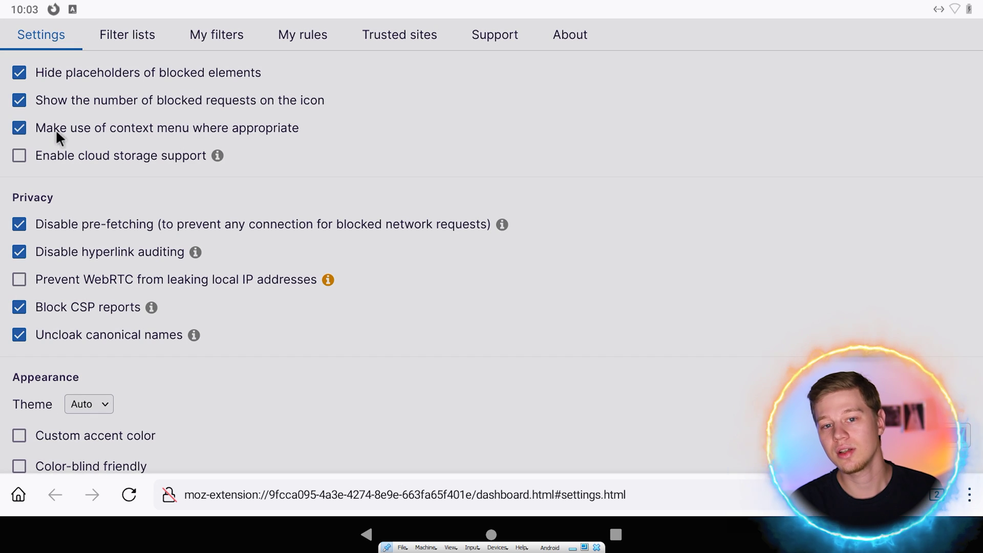
scroll(249, 204, "down", 4)
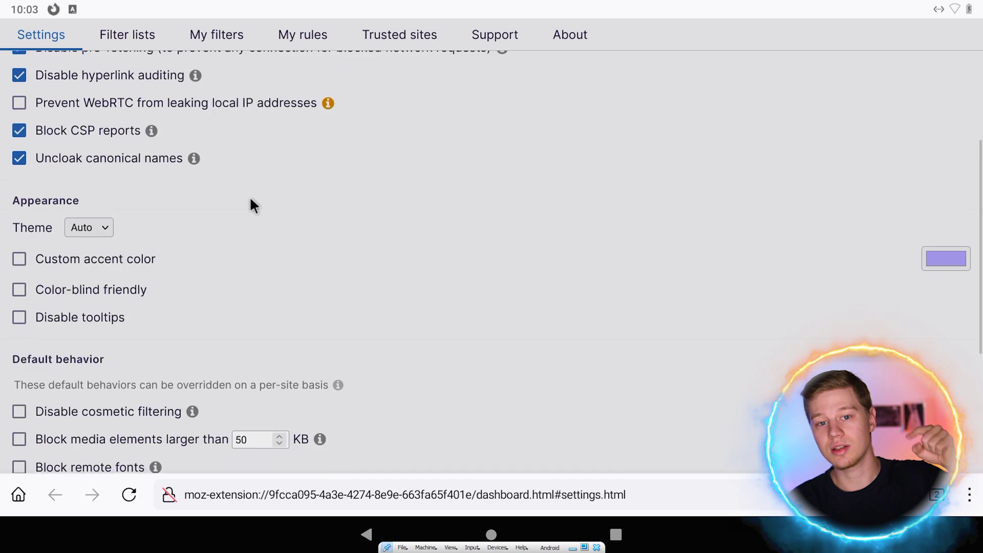
scroll(92, 206, "down", 2)
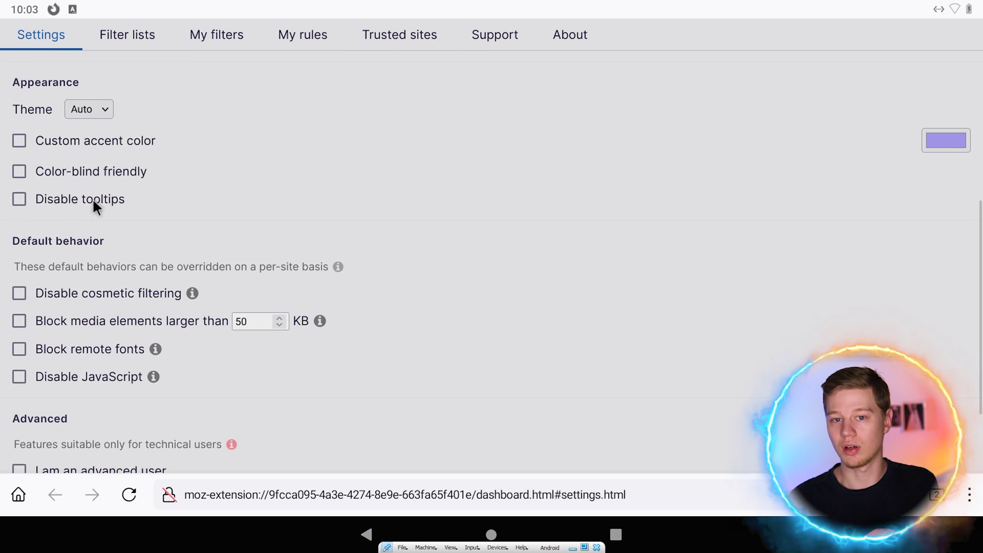
left_click(104, 114)
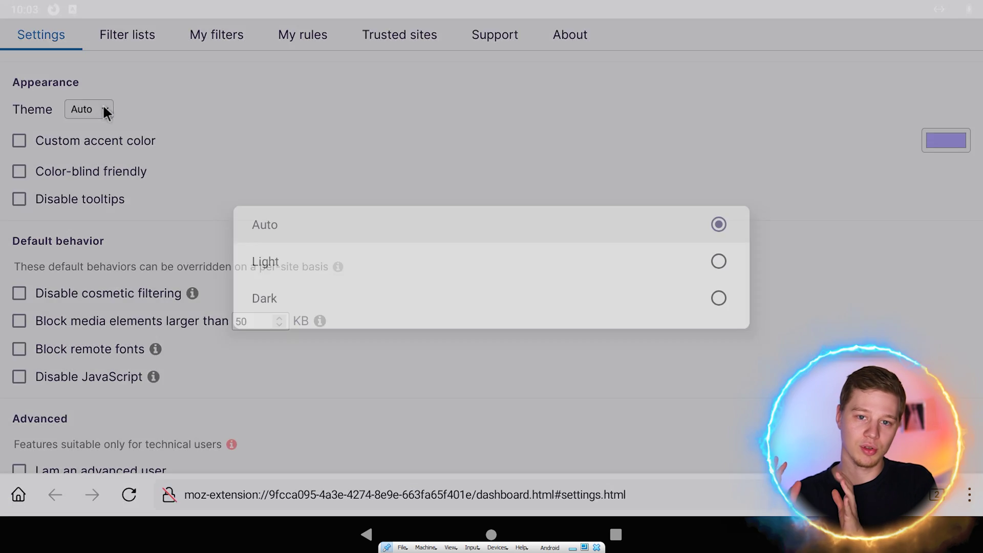
left_click(275, 297)
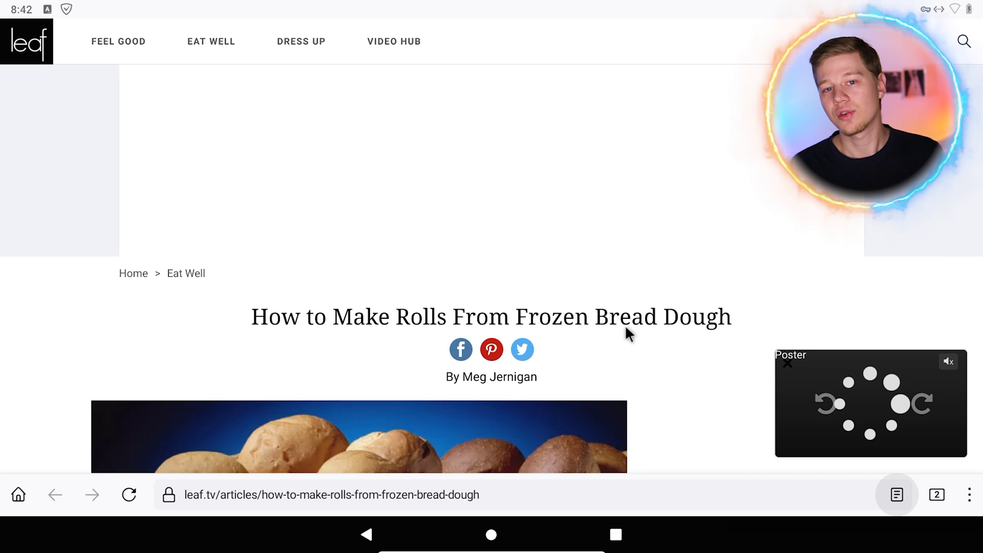
Scroll through the leaf.tv bread rolls article and the PCMag Canon EOS R7 review to its introduction.
scroll(624, 326, "down", 2)
scroll(625, 325, "down", 8)
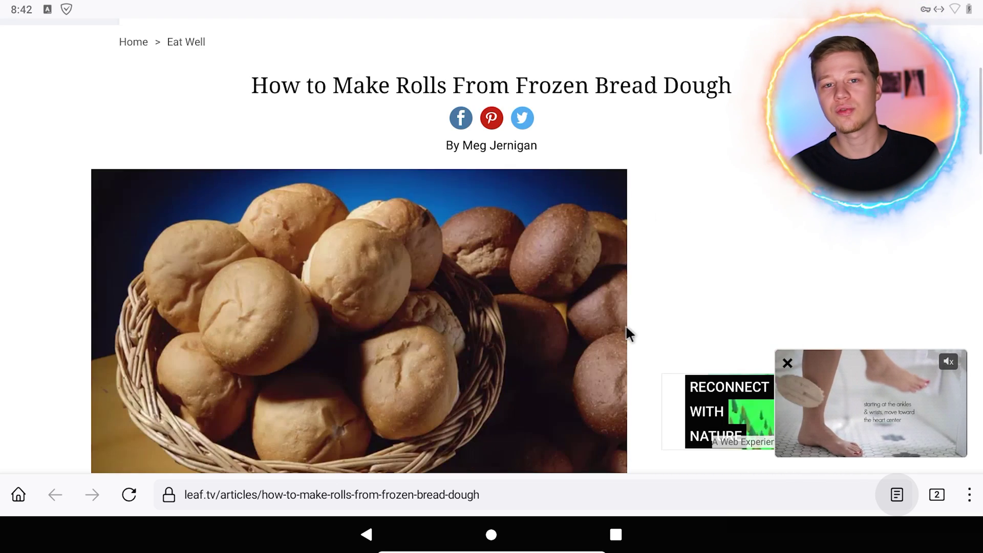
scroll(637, 332, "down", 4)
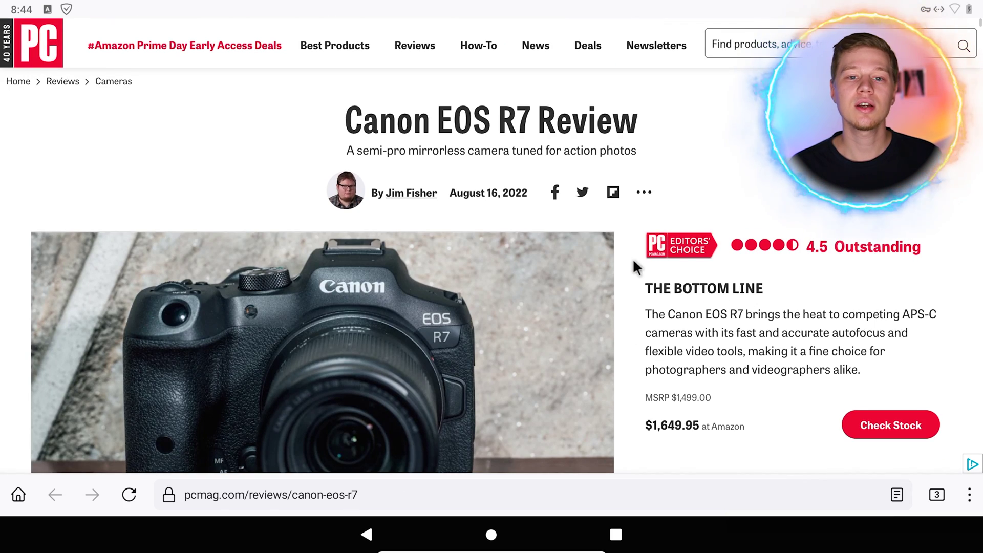
scroll(631, 258, "down", 20)
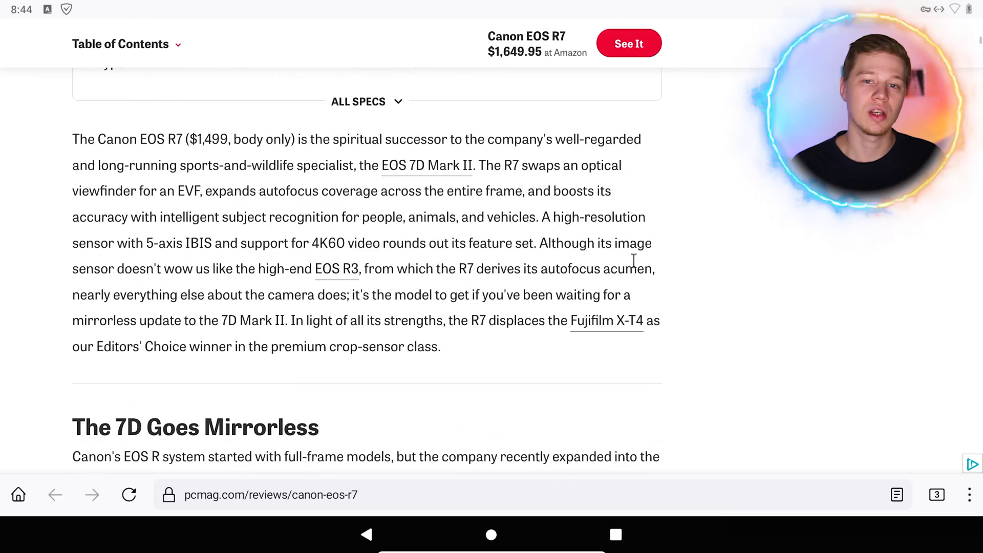